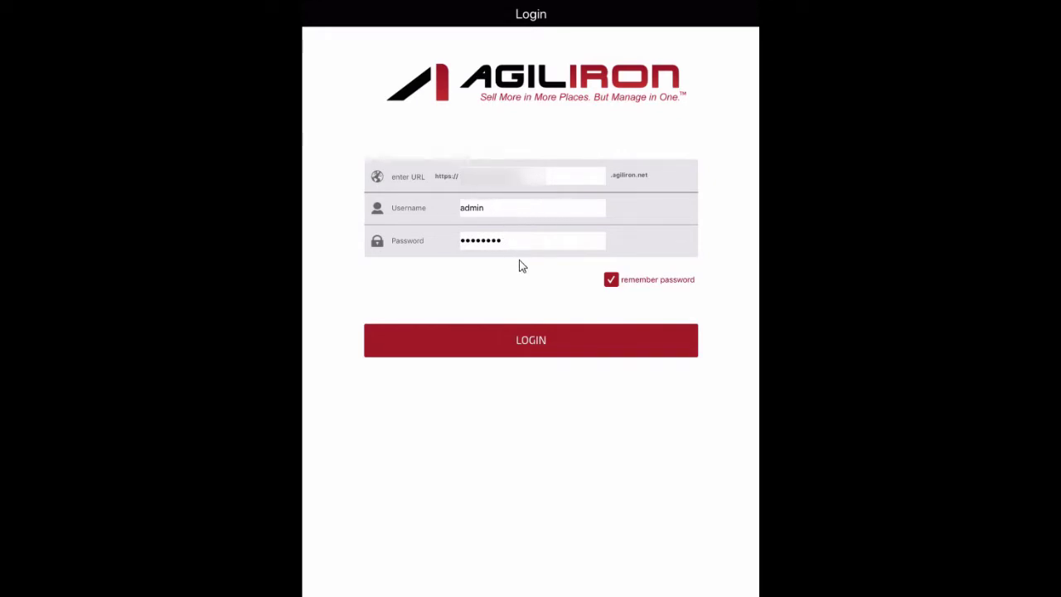
Log in to the warehouse app with the saved credentials and open its default settings.
left_click(570, 339)
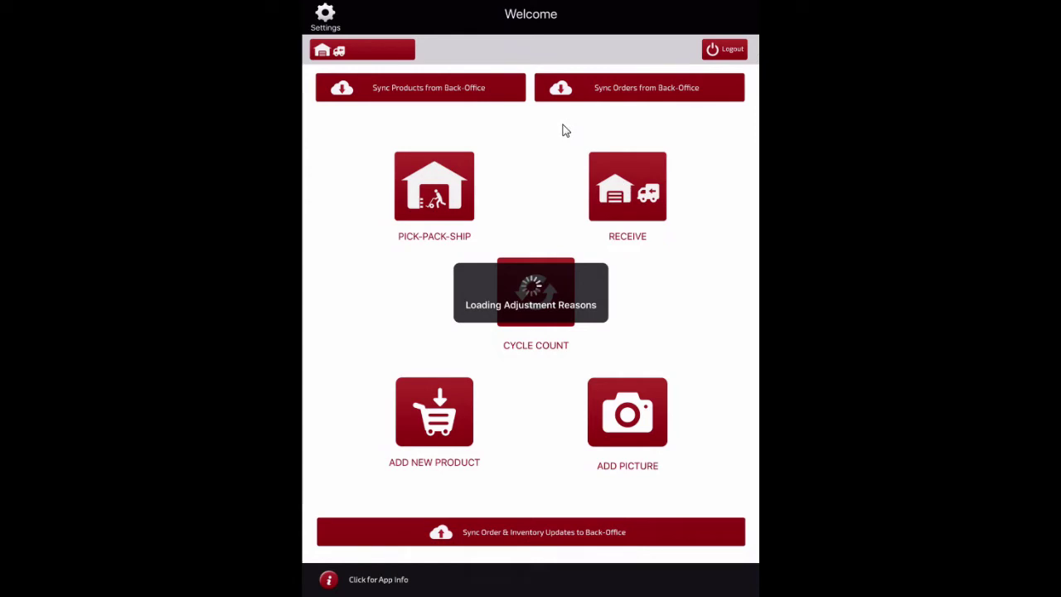
left_click(327, 15)
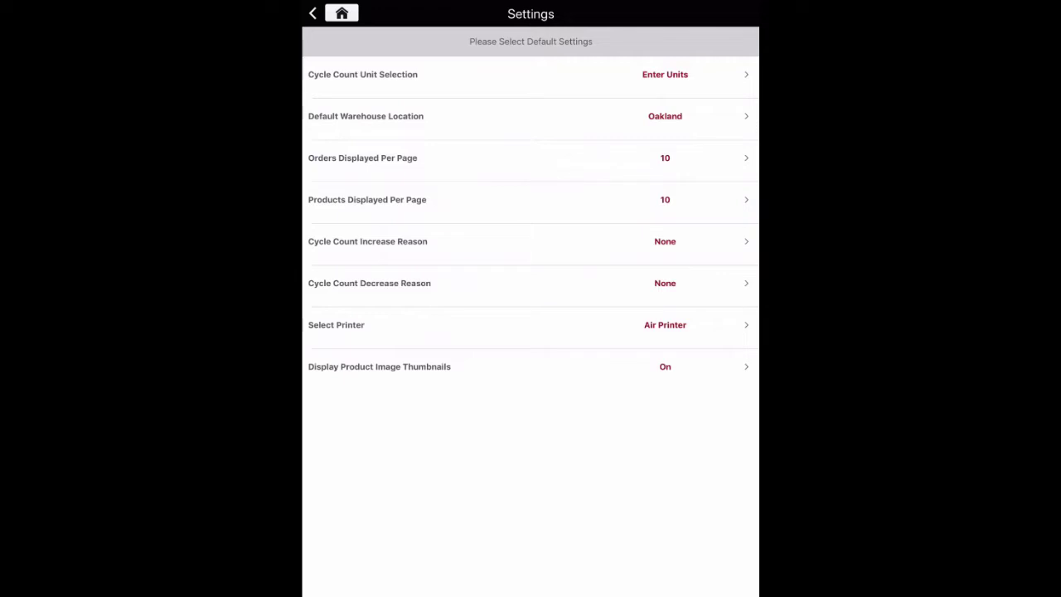
Set both the orders displayed per page and the products displayed per page to 20.
left_click(531, 157)
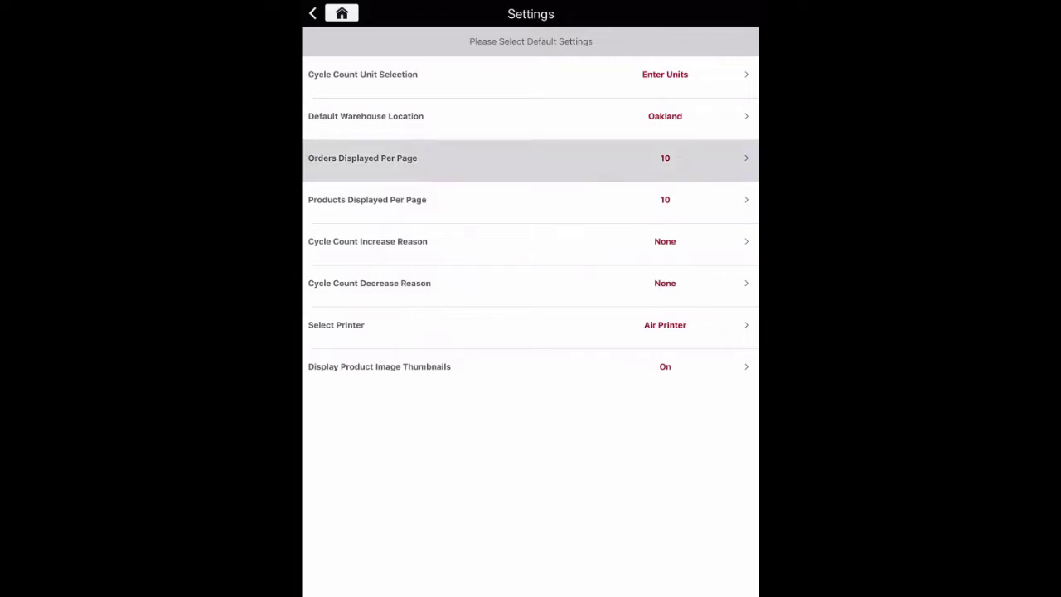
scroll(533, 260, "down", 2)
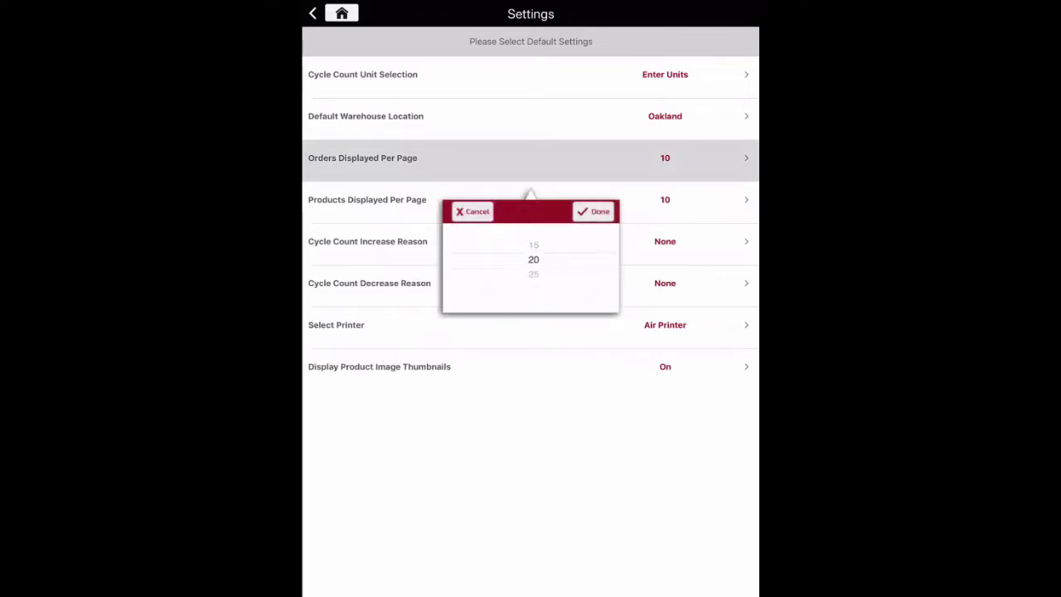
left_click(594, 211)
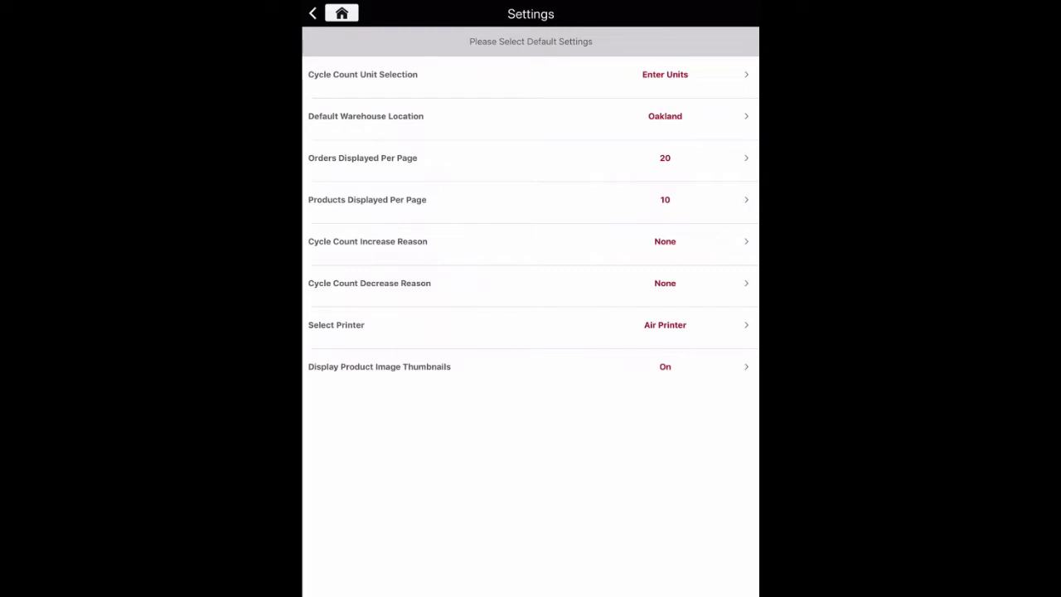
left_click(531, 200)
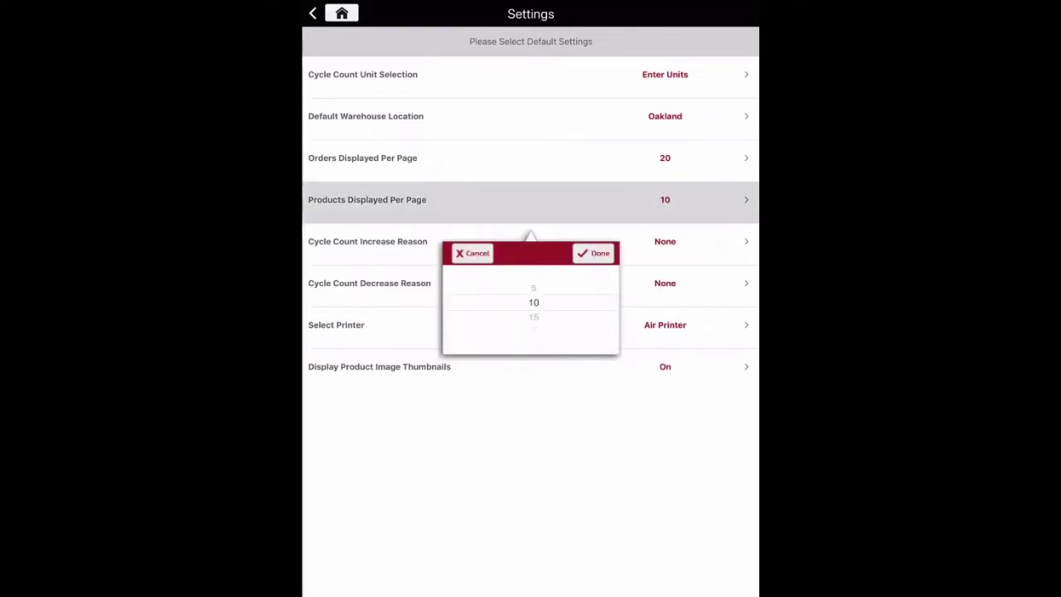
scroll(533, 302, "down", 5)
scroll(533, 302, "up", 3)
scroll(533, 303, "down", 2)
scroll(532, 302, "up", 2)
left_click(594, 252)
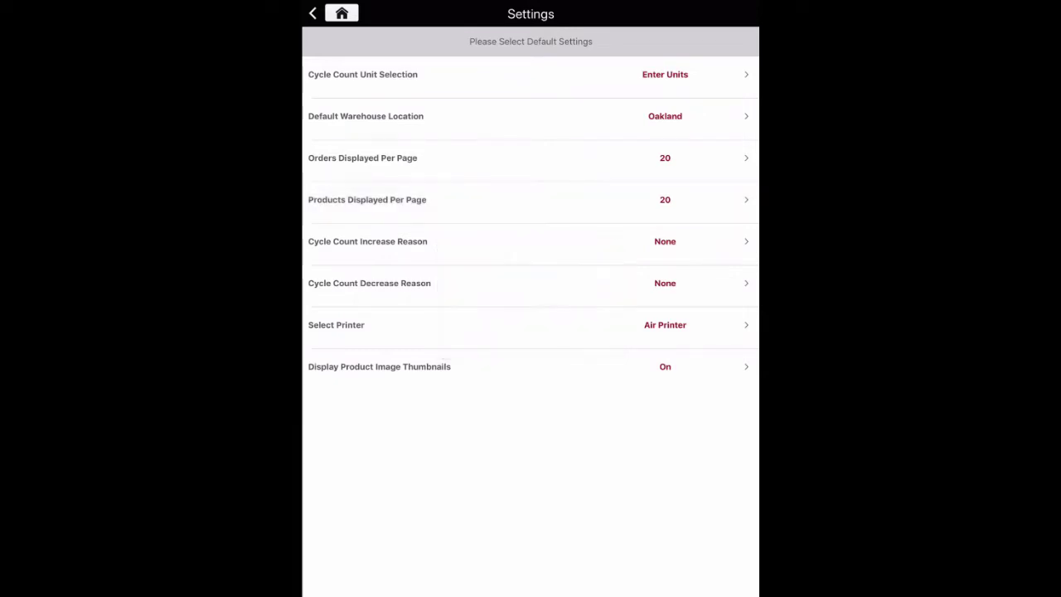
Set the cycle count increase reason to Other Gains and the decrease reason to Damage.
left_click(530, 241)
scroll(533, 343, "down", 1)
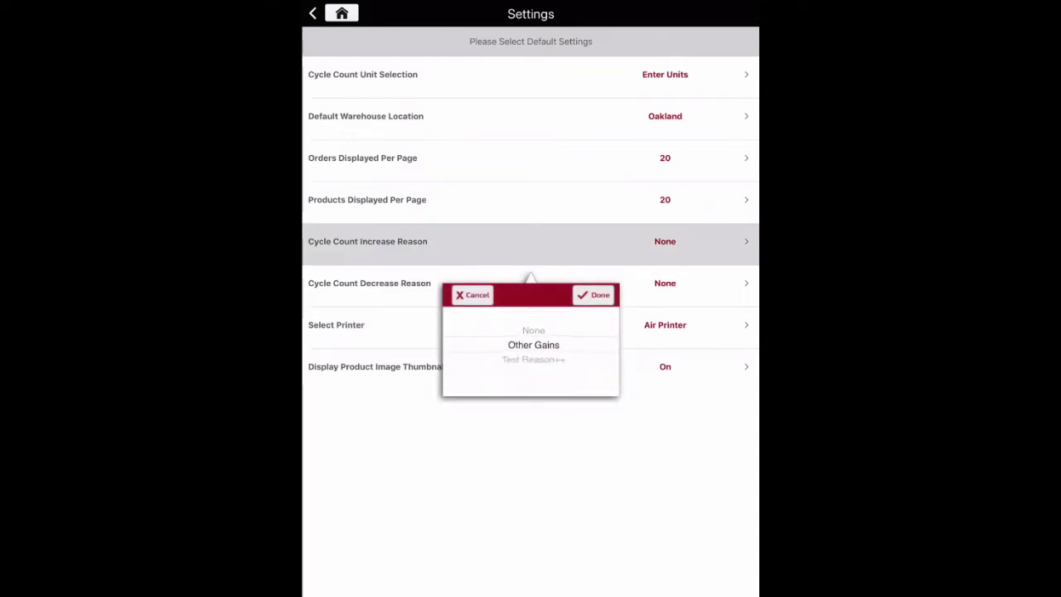
left_click(594, 294)
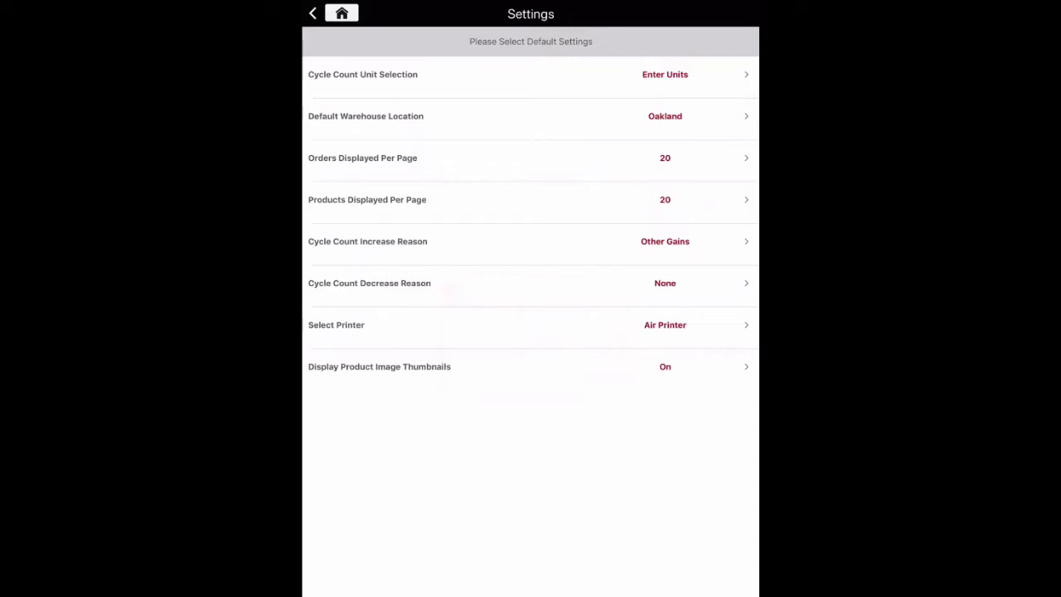
left_click(530, 283)
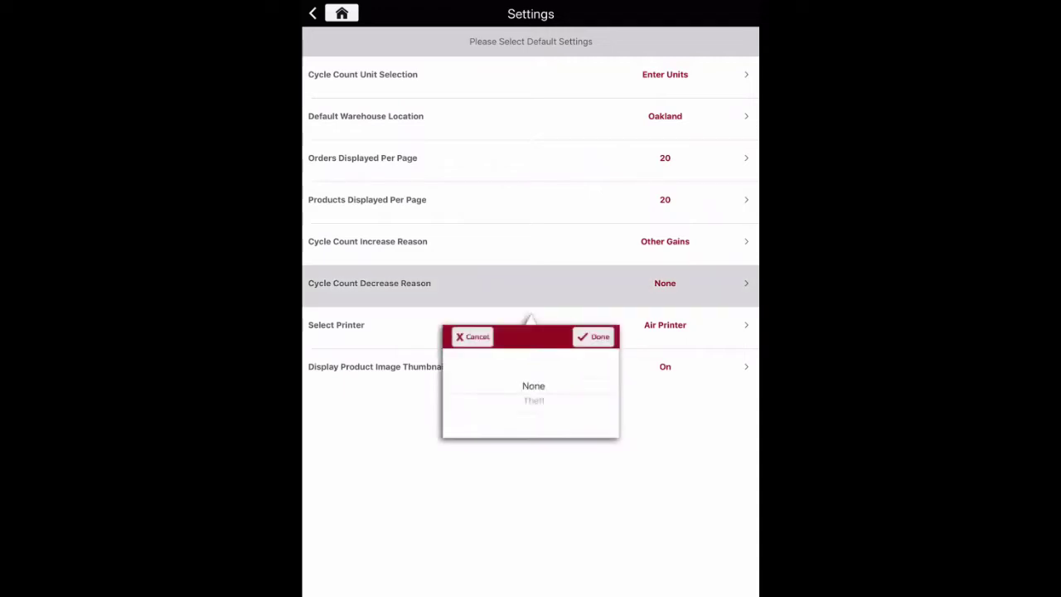
scroll(530, 387, "down", 1)
scroll(530, 386, "down", 2)
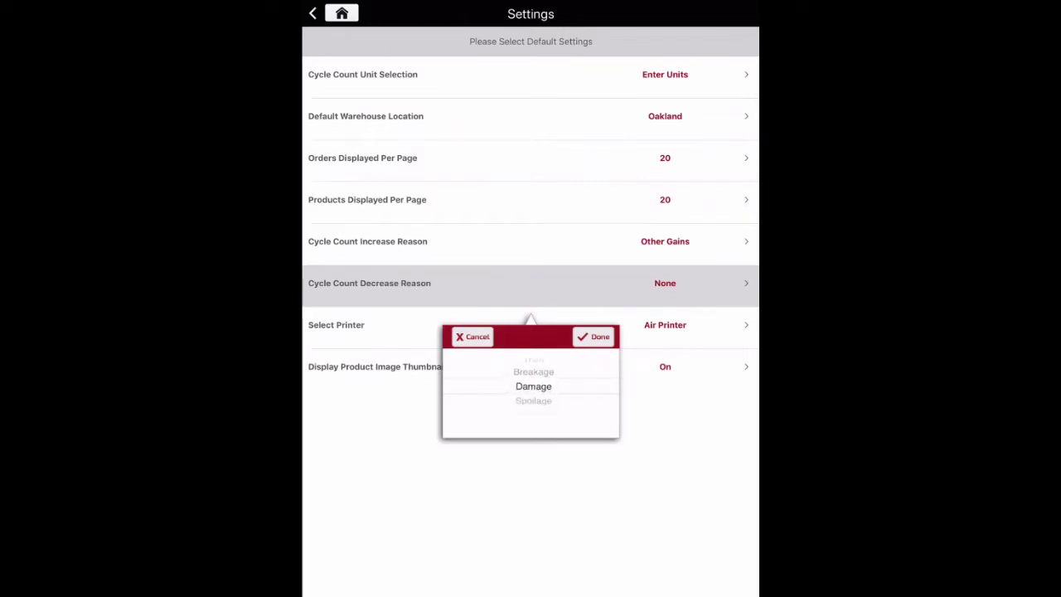
left_click(594, 337)
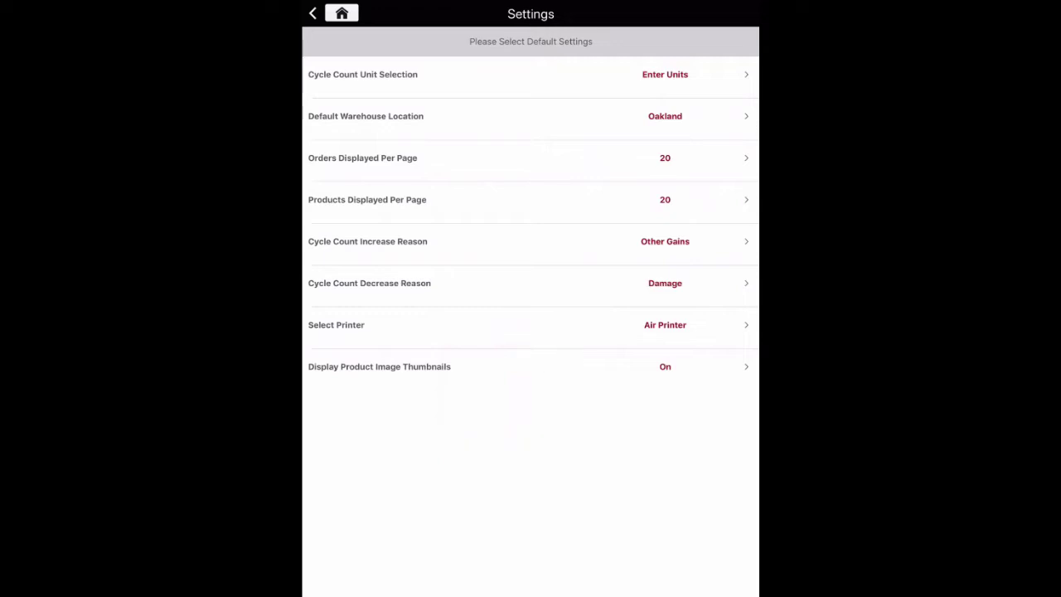
Keep Air Printer as the selected printer and set the display of product image thumbnails to Off.
left_click(530, 324)
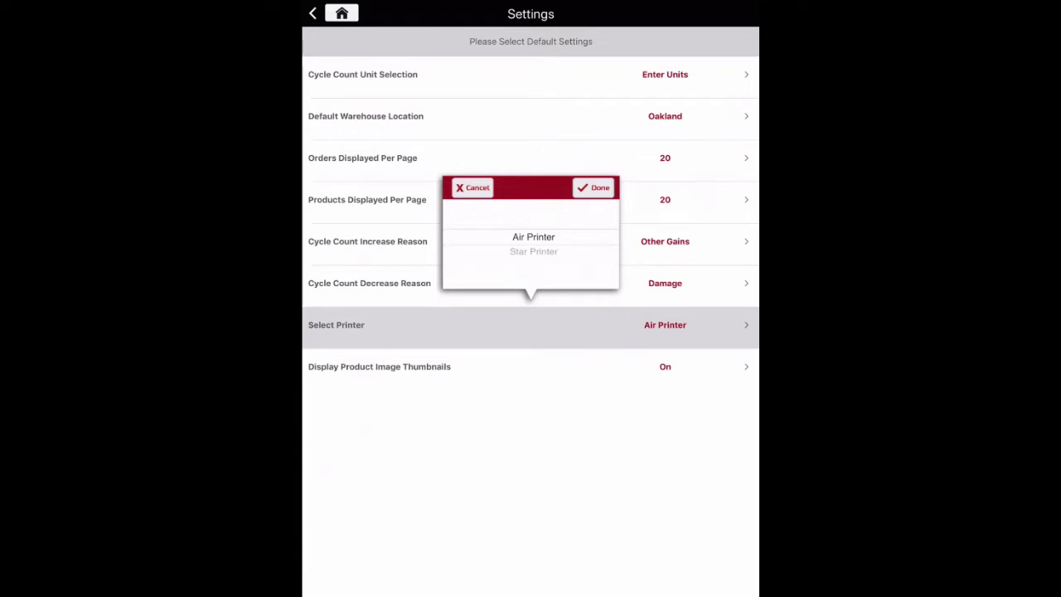
left_click(592, 188)
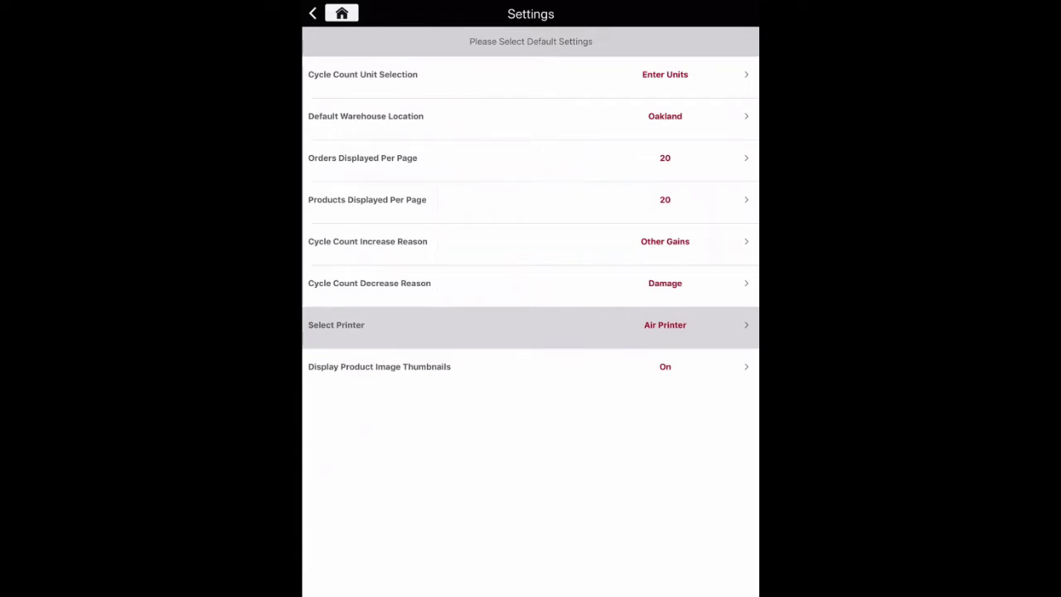
left_click(530, 366)
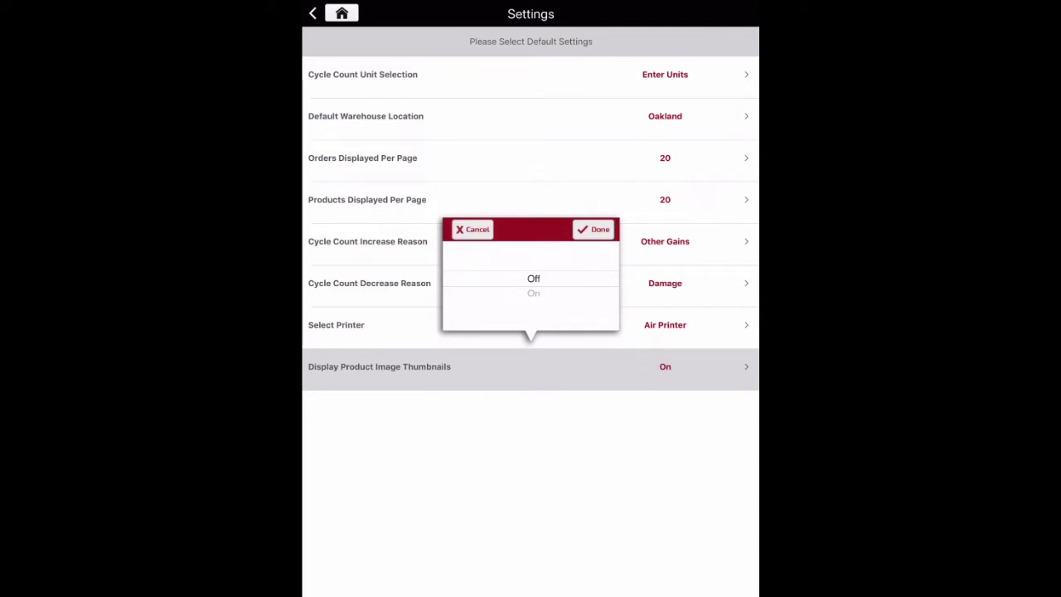
left_click(593, 229)
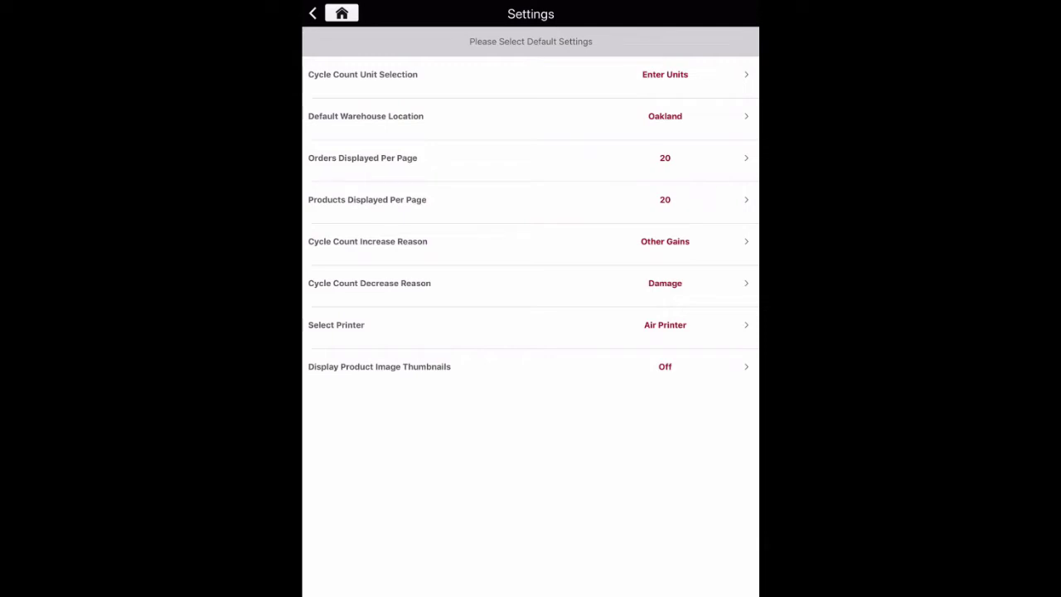
Return to the home screen and sync the orders from the back-office.
left_click(353, 22)
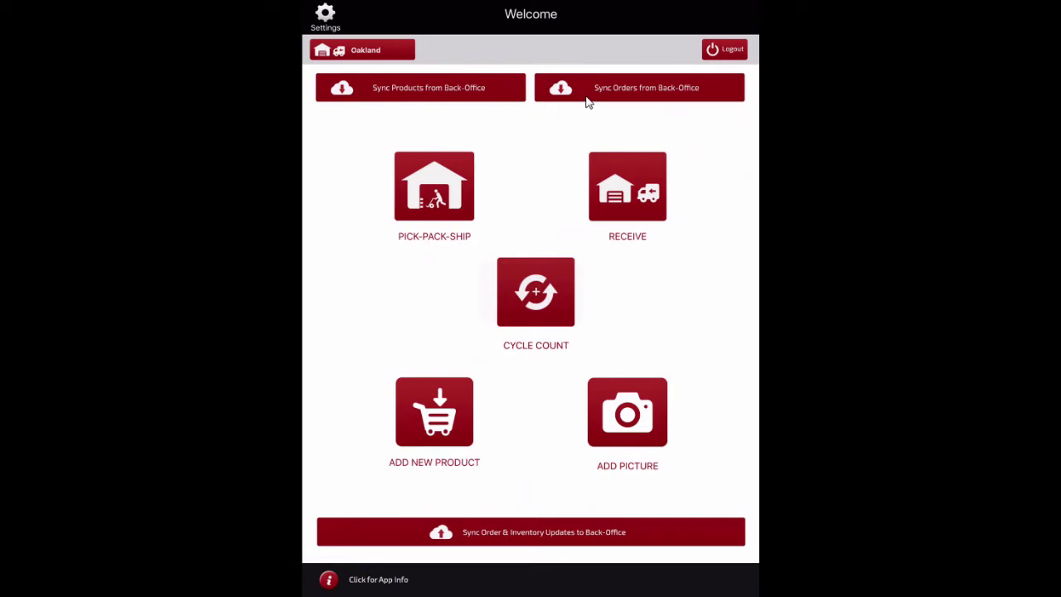
left_click(662, 98)
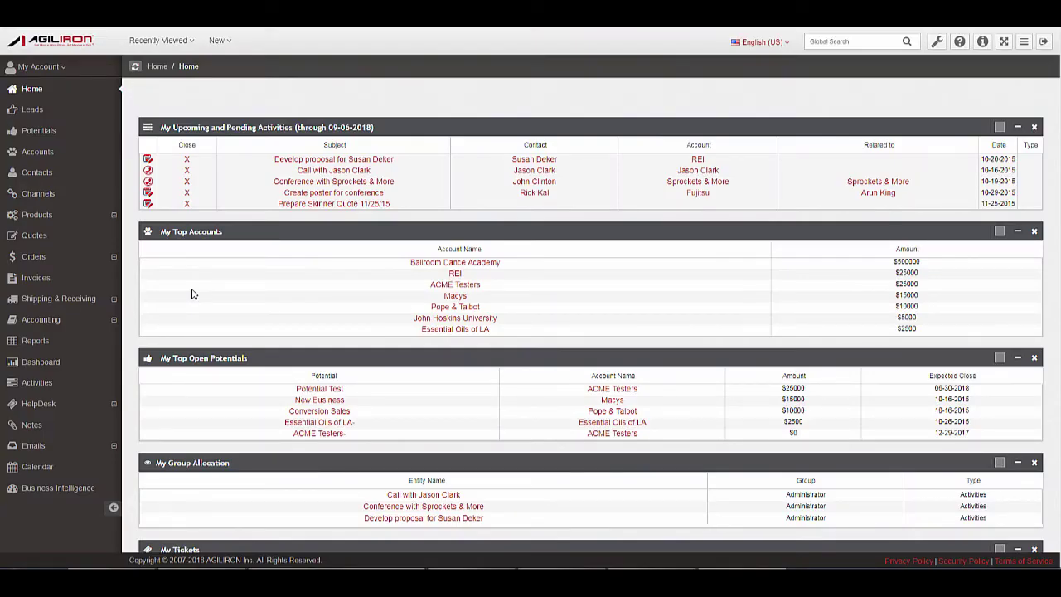
Switch to the Agiliron back-office web app and display the shipping list in the WH App Shipping view.
left_click(83, 302)
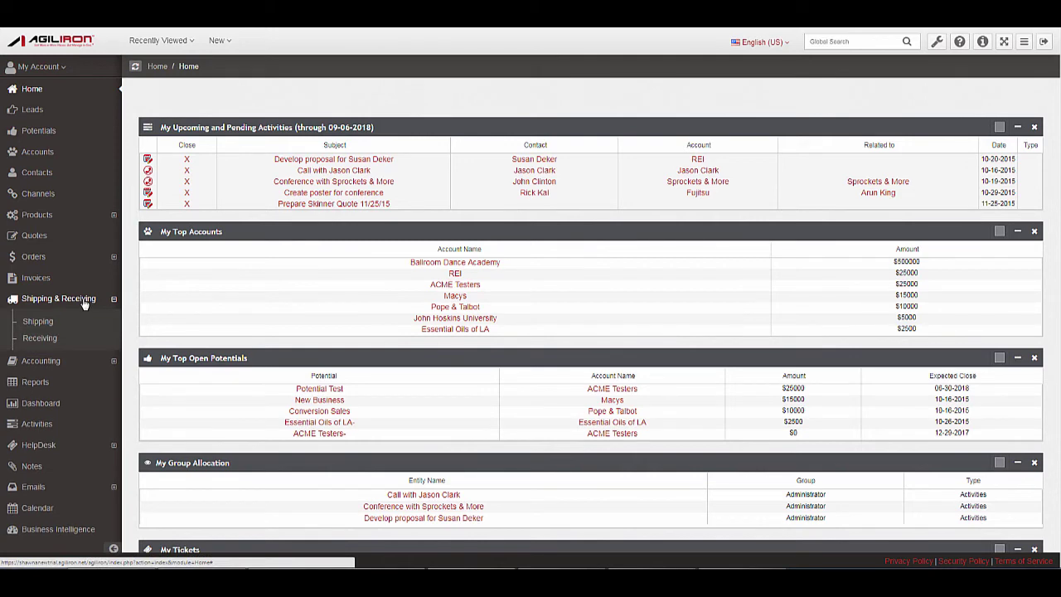
left_click(48, 323)
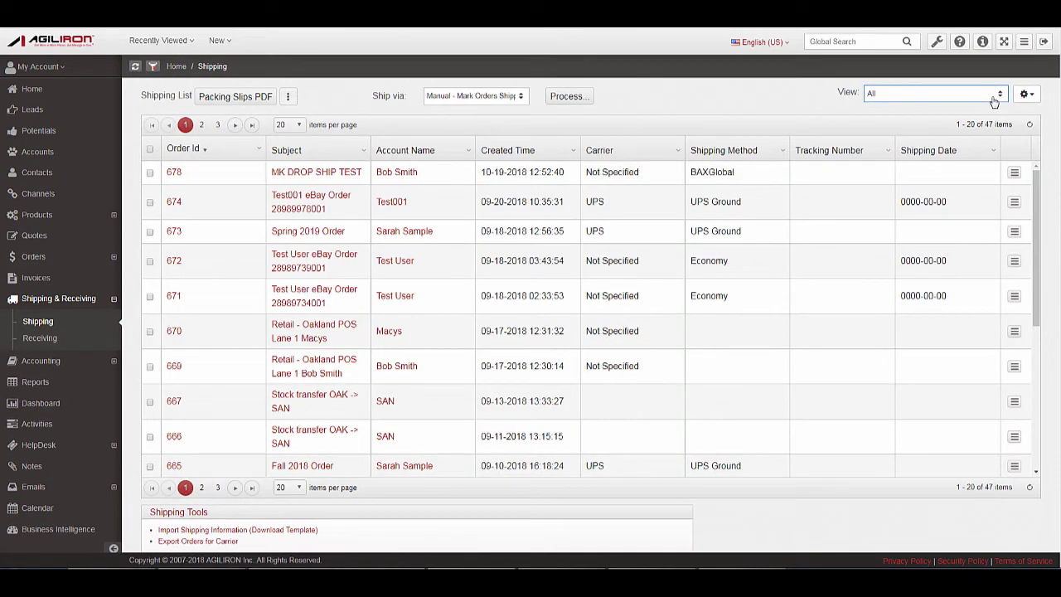
left_click(994, 100)
left_click(947, 208)
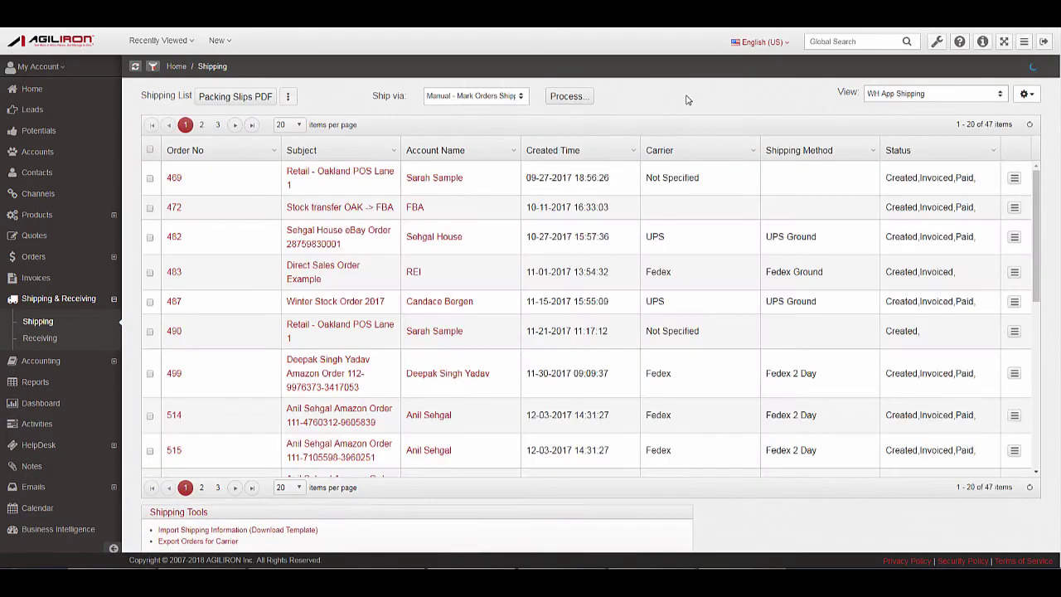
Examine the columns and filters defined for the WH App Shipping custom view, leaving its definition without saving.
left_click(1034, 100)
left_click(1017, 114)
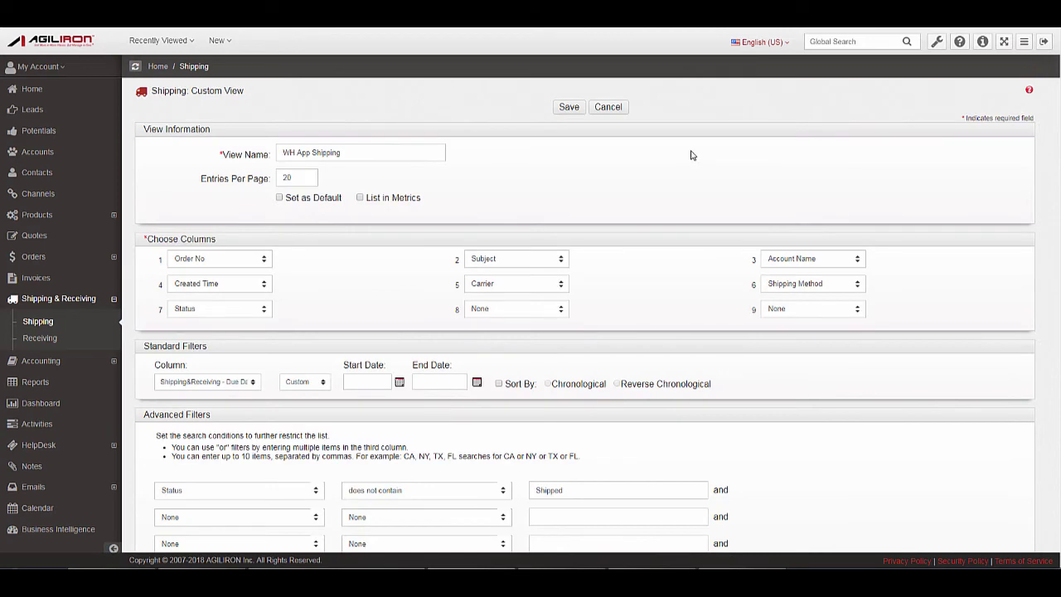
scroll(723, 206, "down", 1)
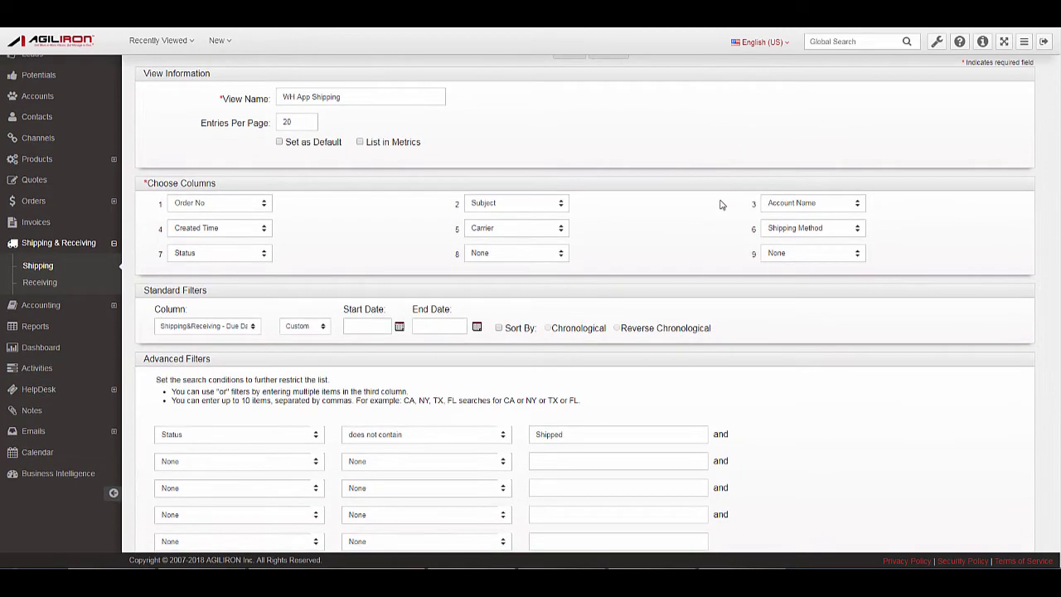
scroll(721, 204, "up", 1)
left_click(613, 108)
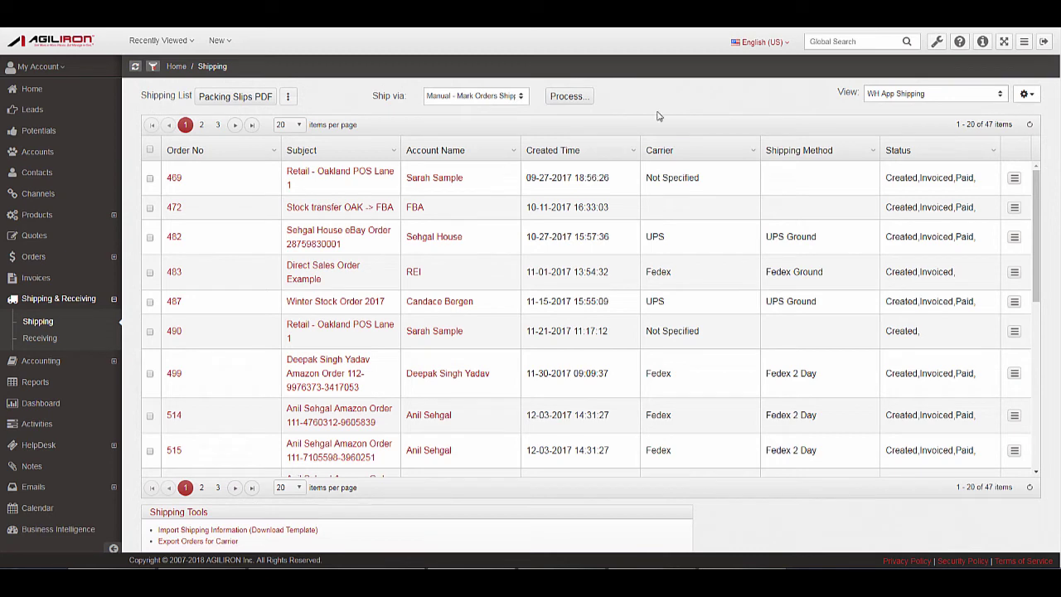
Display the receiving list in the WH App Receiving view.
left_click(55, 342)
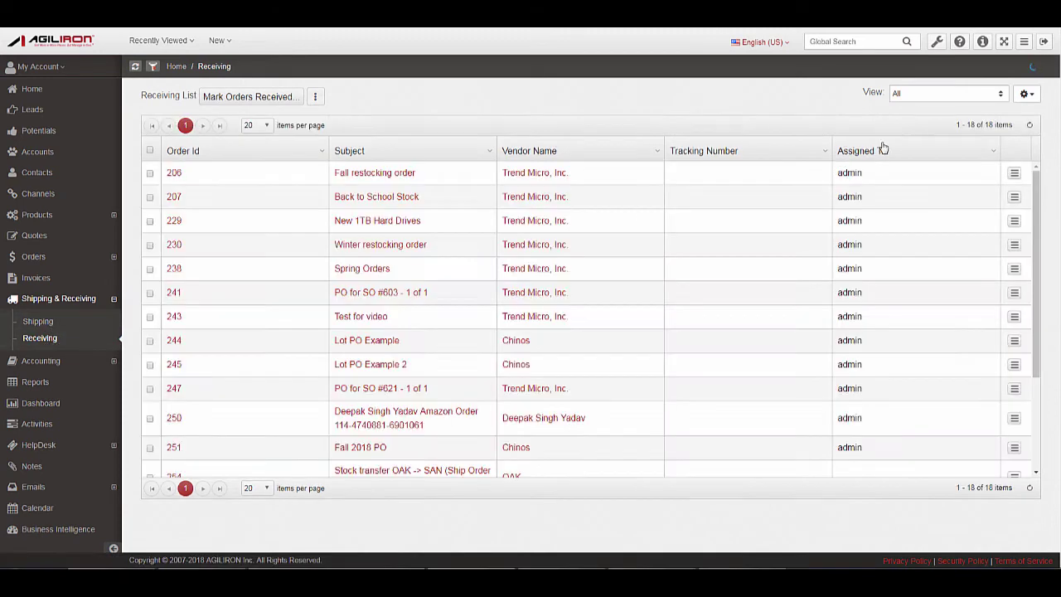
left_click(934, 93)
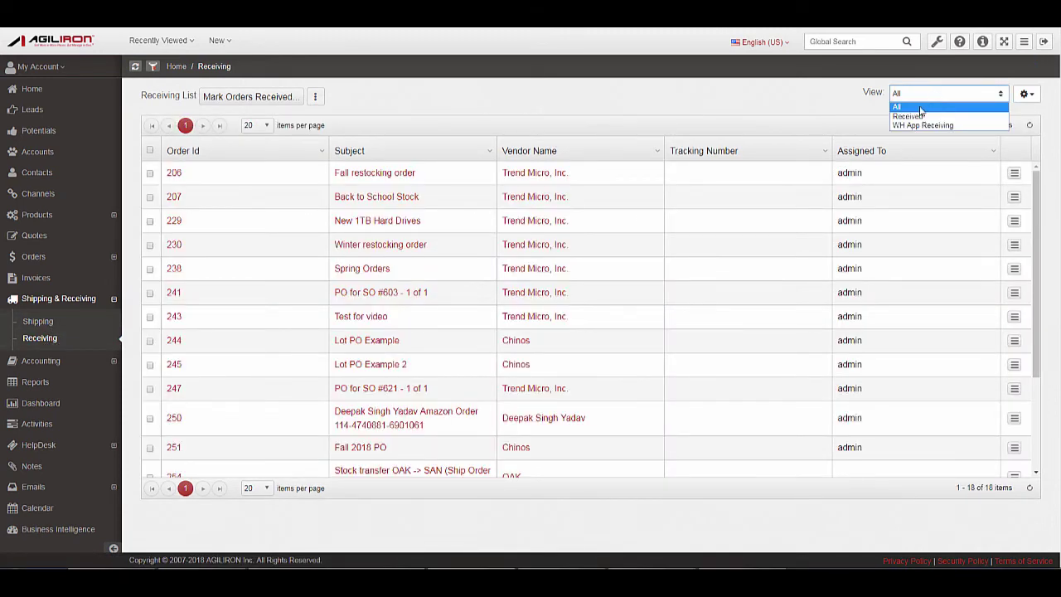
left_click(911, 123)
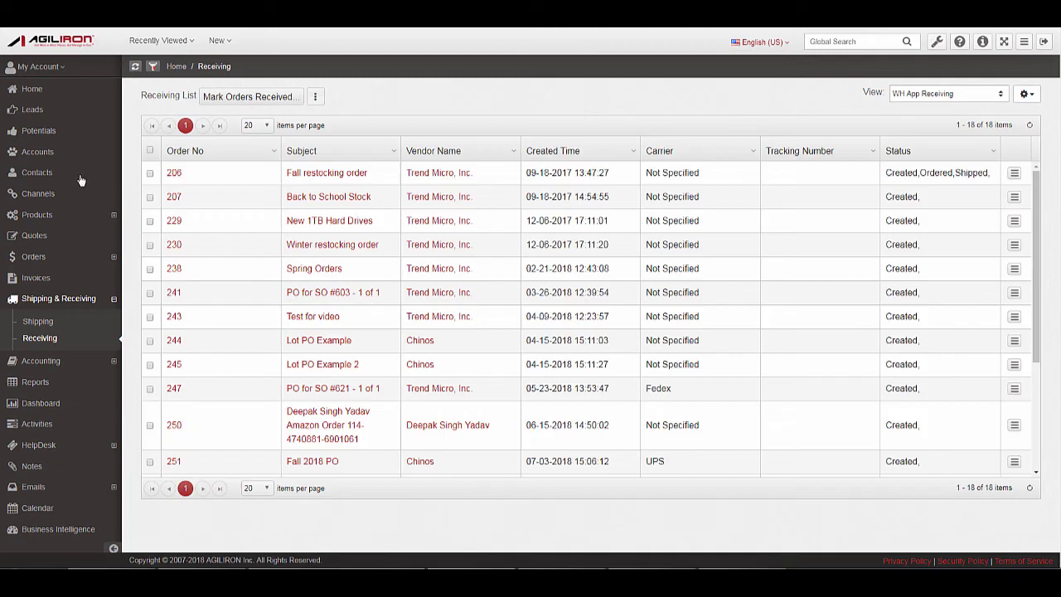
Display the product list in the WH App Cycle Count Products view.
left_click(58, 215)
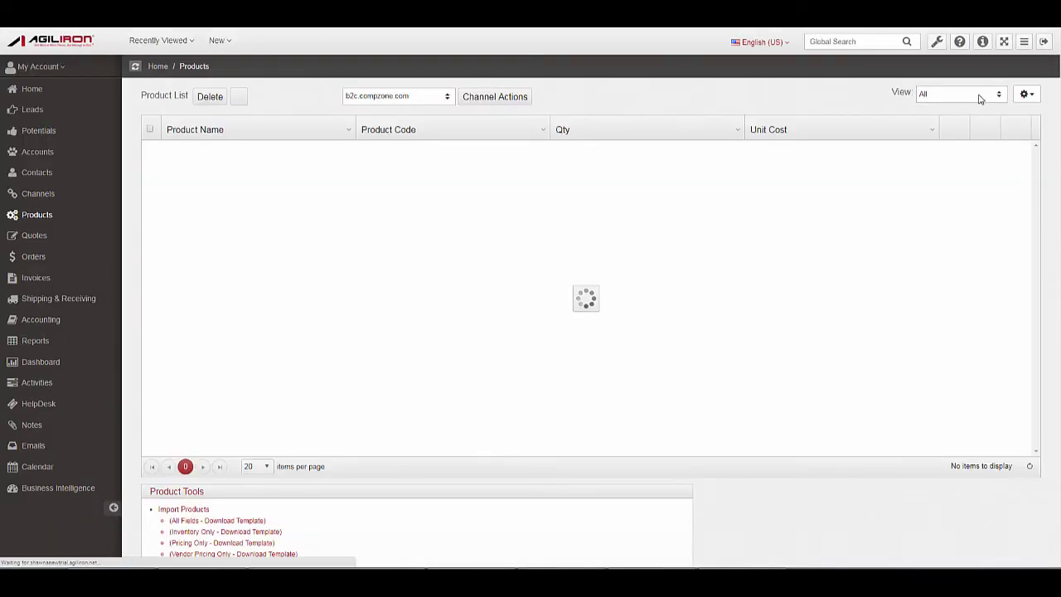
left_click(979, 96)
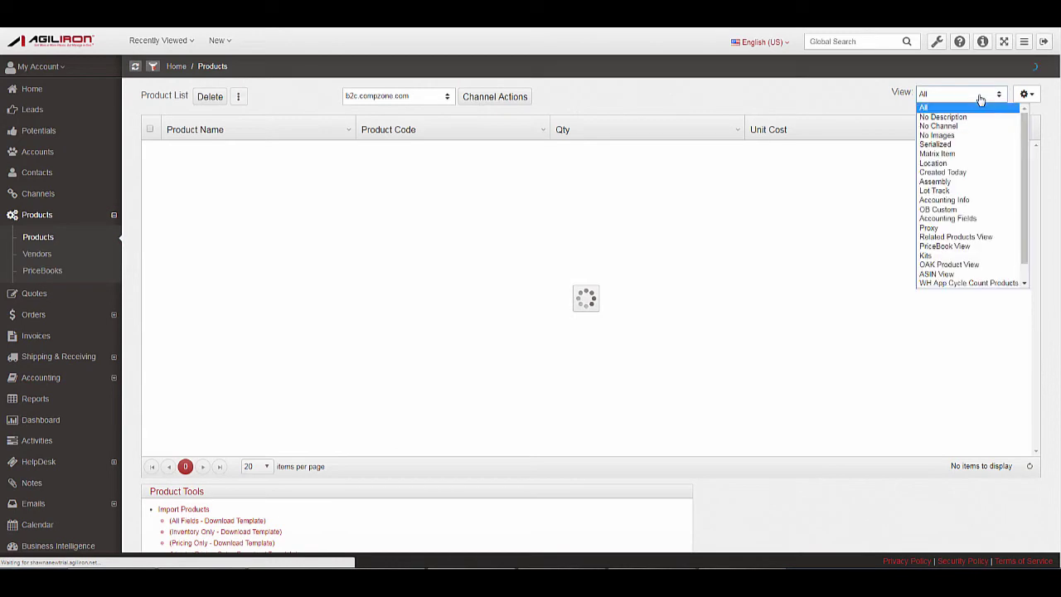
left_click(970, 283)
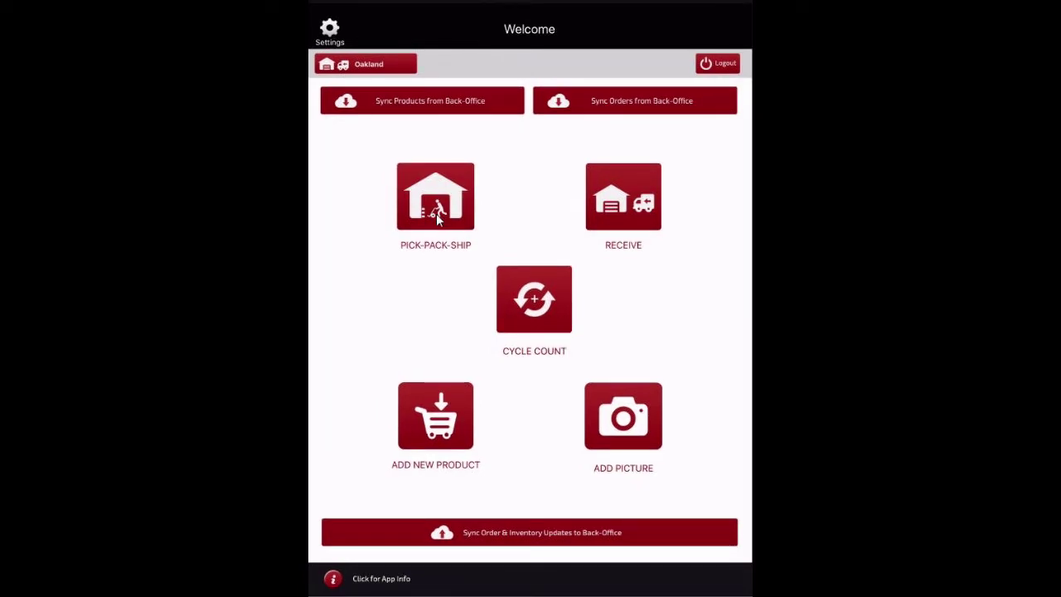
Switch to the warehouse app, browse the Oakland pick list, and open its first order, from Retail - Oakland POS Lane 1, for picking.
left_click(436, 213)
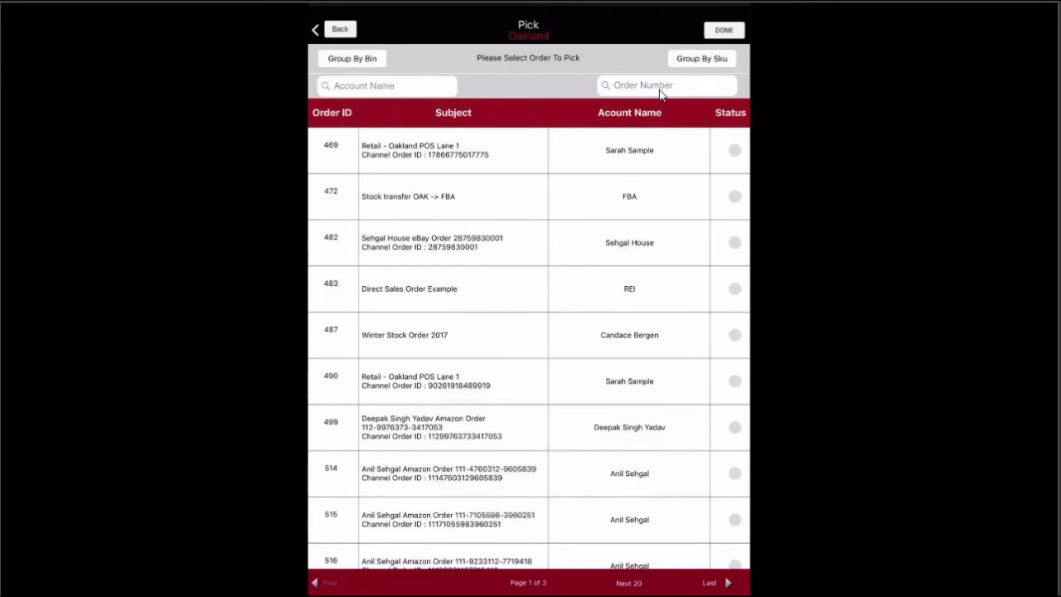
left_click(660, 90)
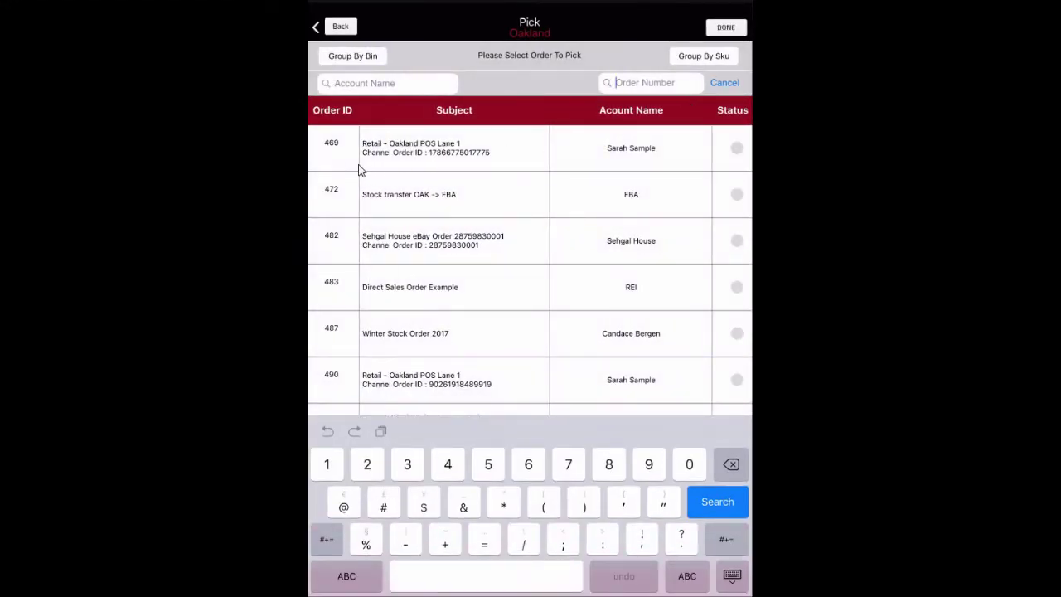
left_click(522, 87)
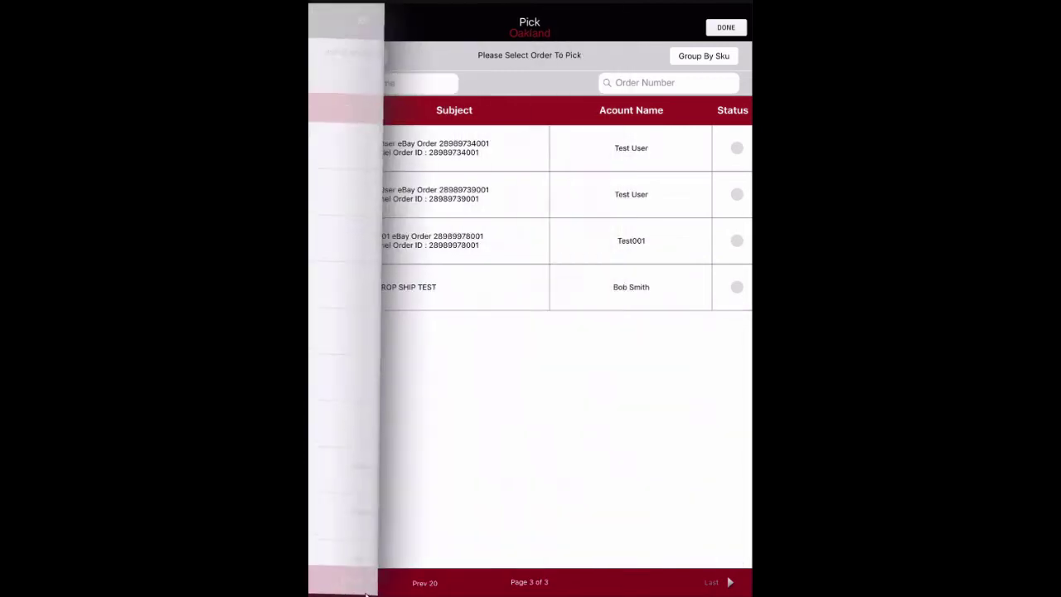
left_click(329, 582)
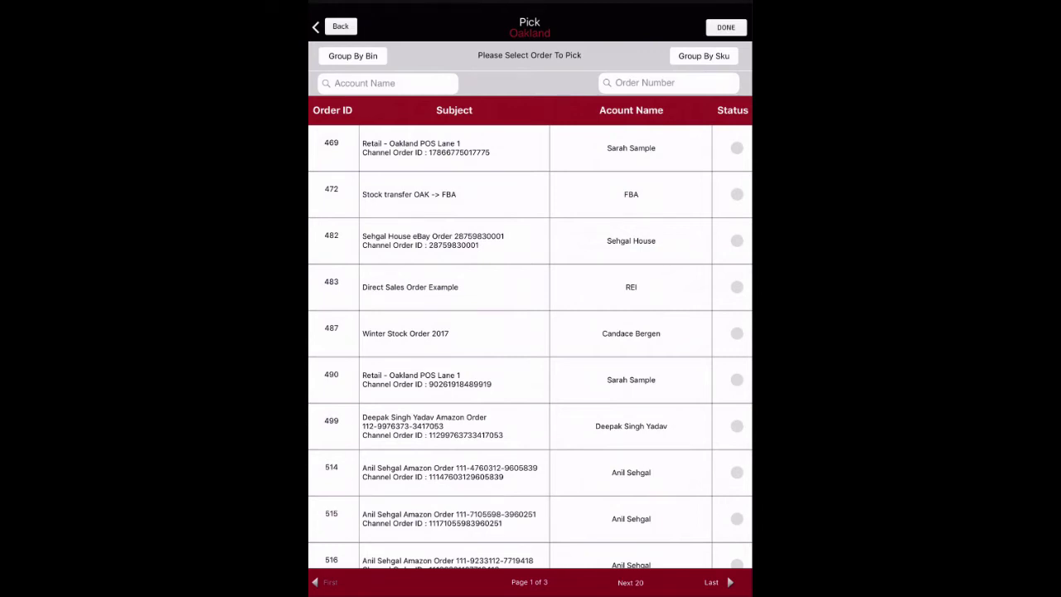
left_click(454, 147)
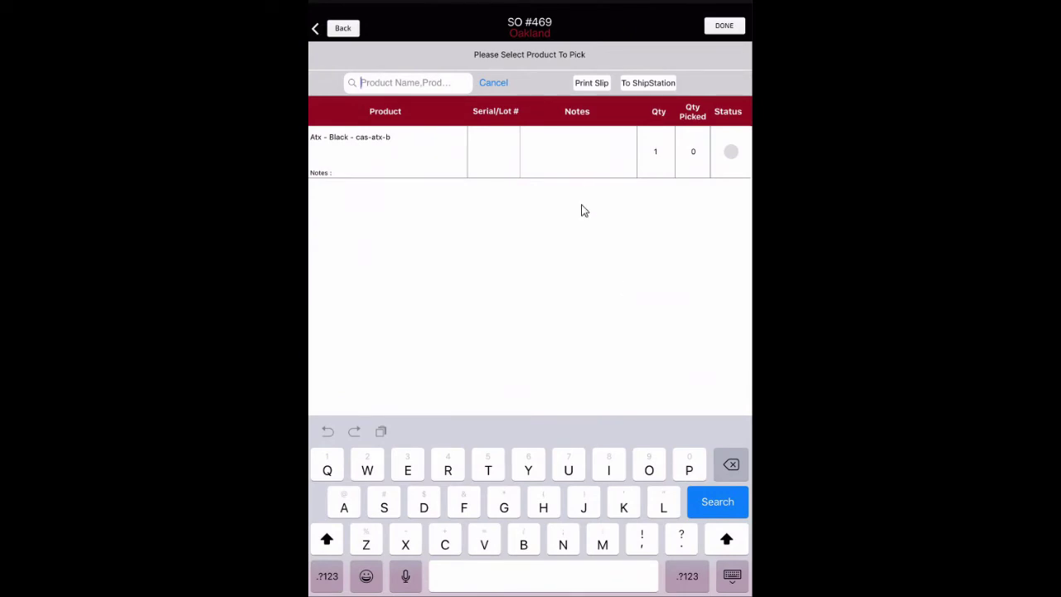
Pick one unit of Atx - Black on the open Retail - Oakland POS Lane 1 order.
left_click(578, 176)
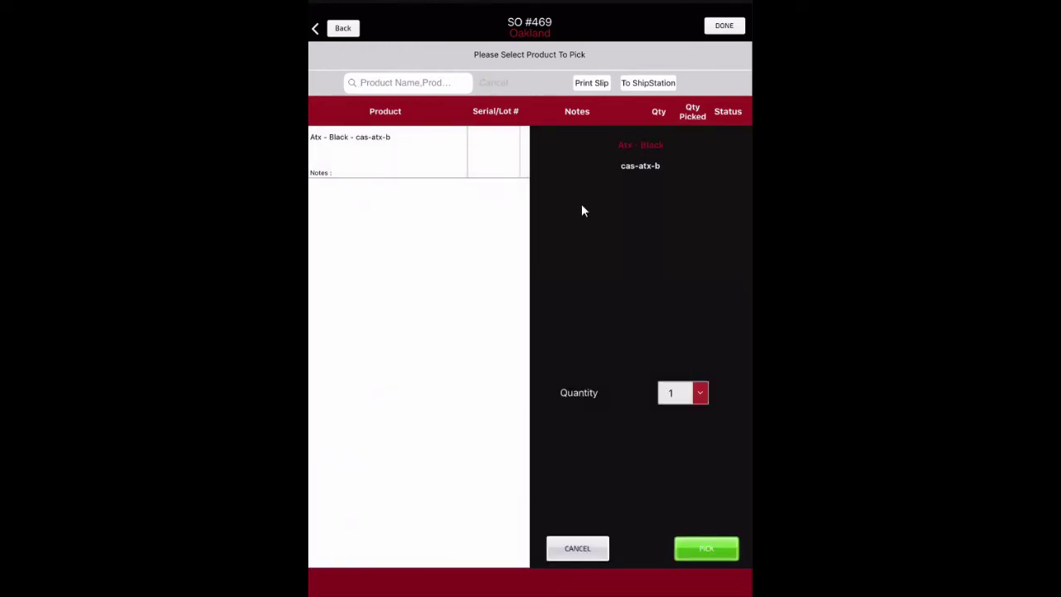
left_click(576, 548)
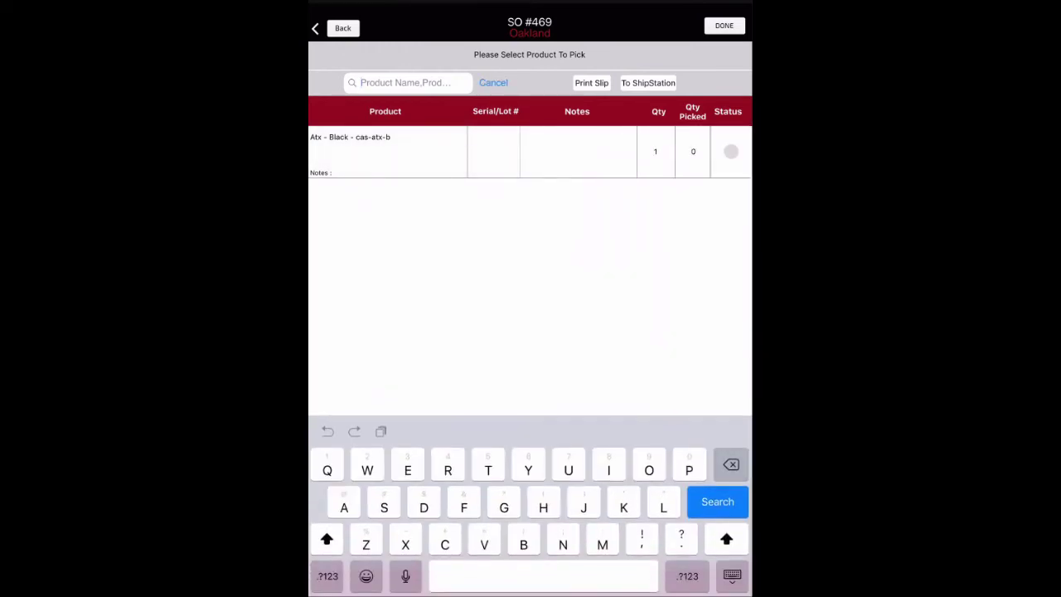
left_click(576, 176)
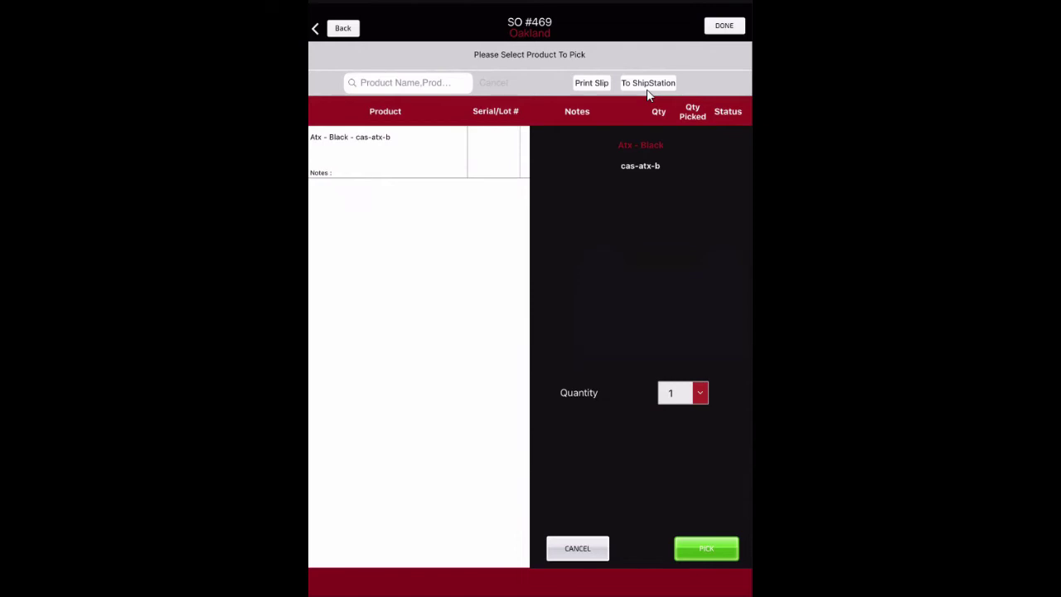
left_click(677, 551)
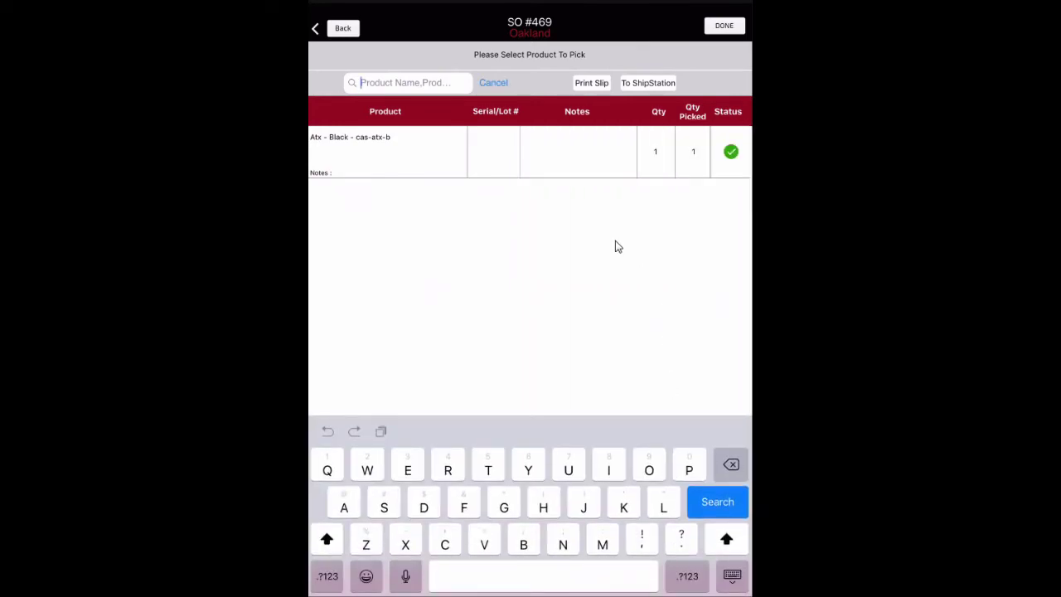
Return to the Oakland pick list, filter it by order number, and open the order containing 15WF BLACK.
left_click(342, 27)
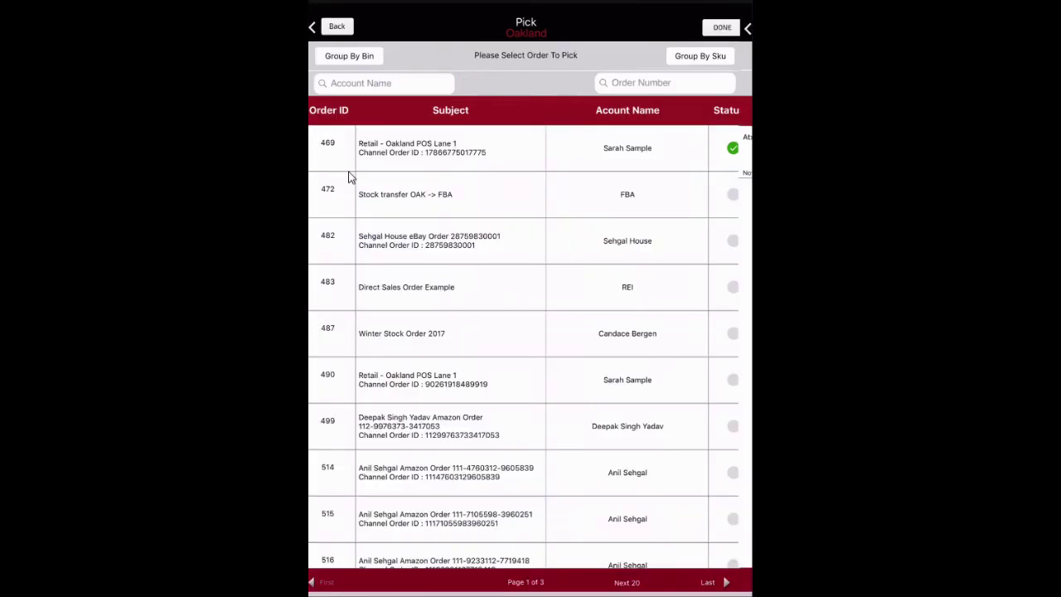
type("68")
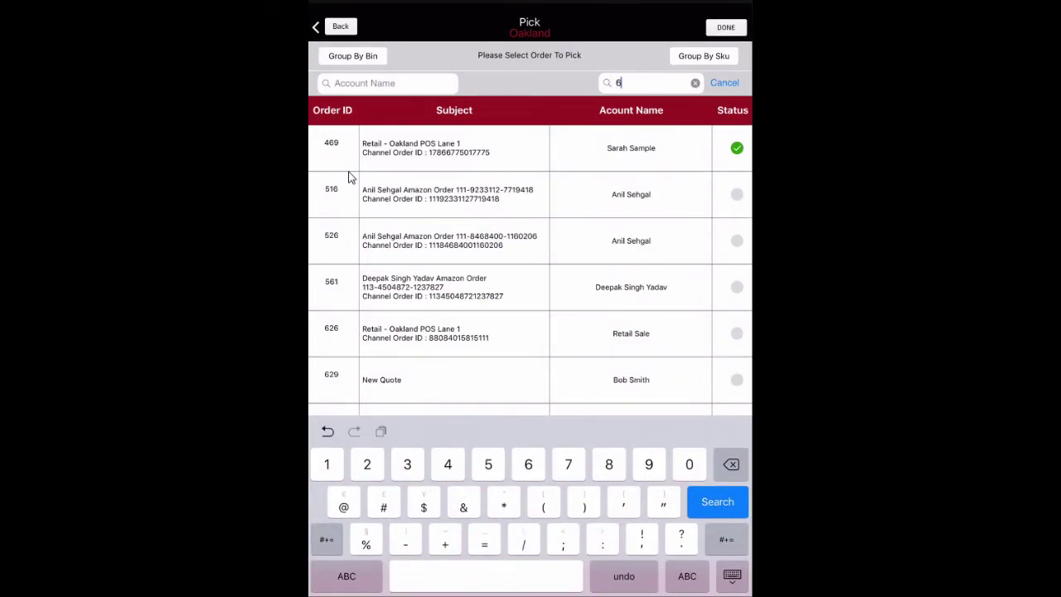
left_click(349, 176)
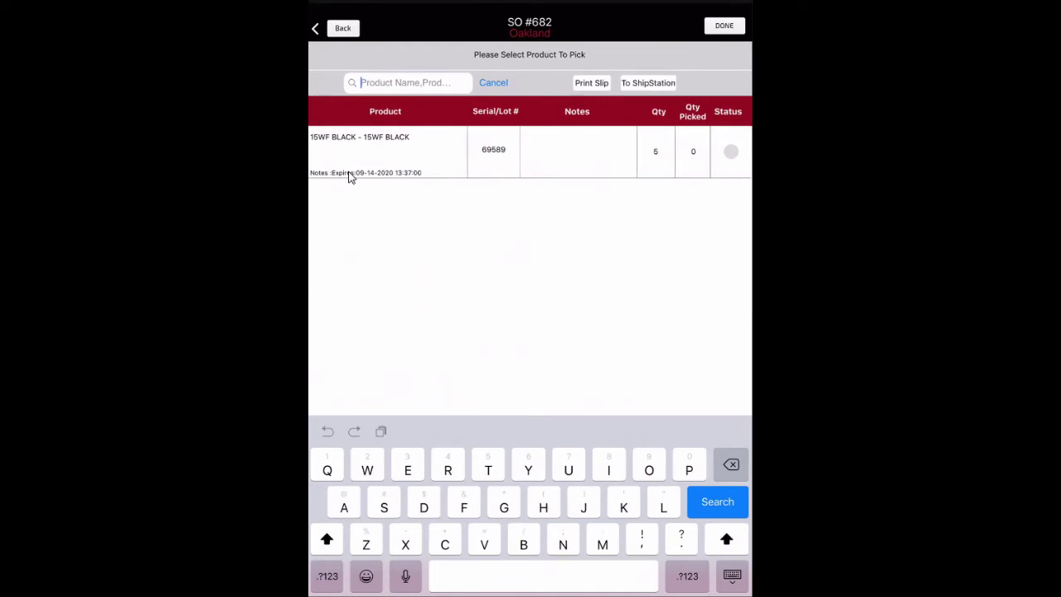
Pick 5 units of 15WF BLACK from lot 69589.
left_click(349, 176)
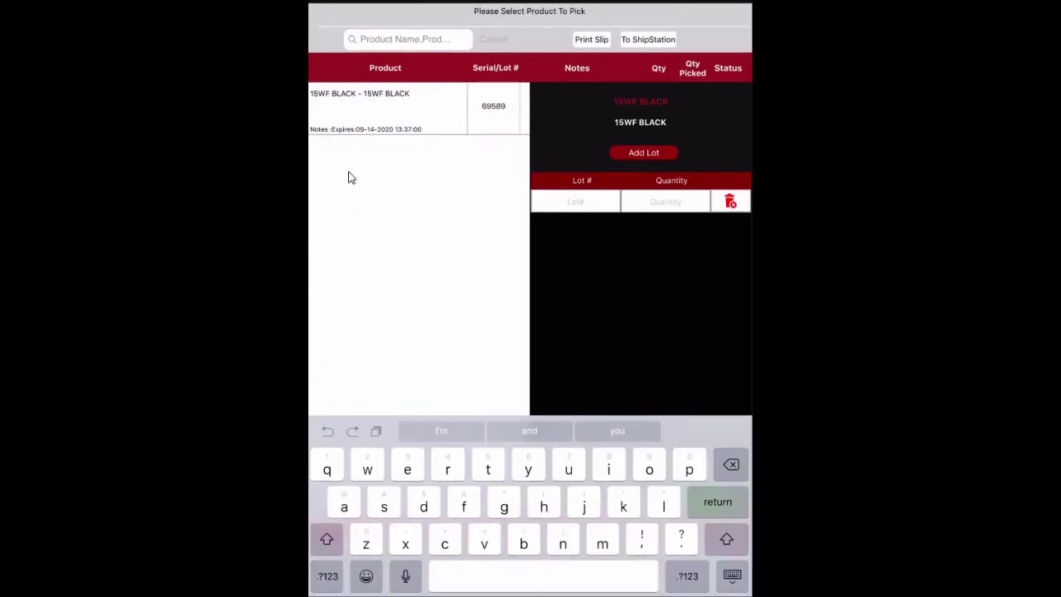
type("69589")
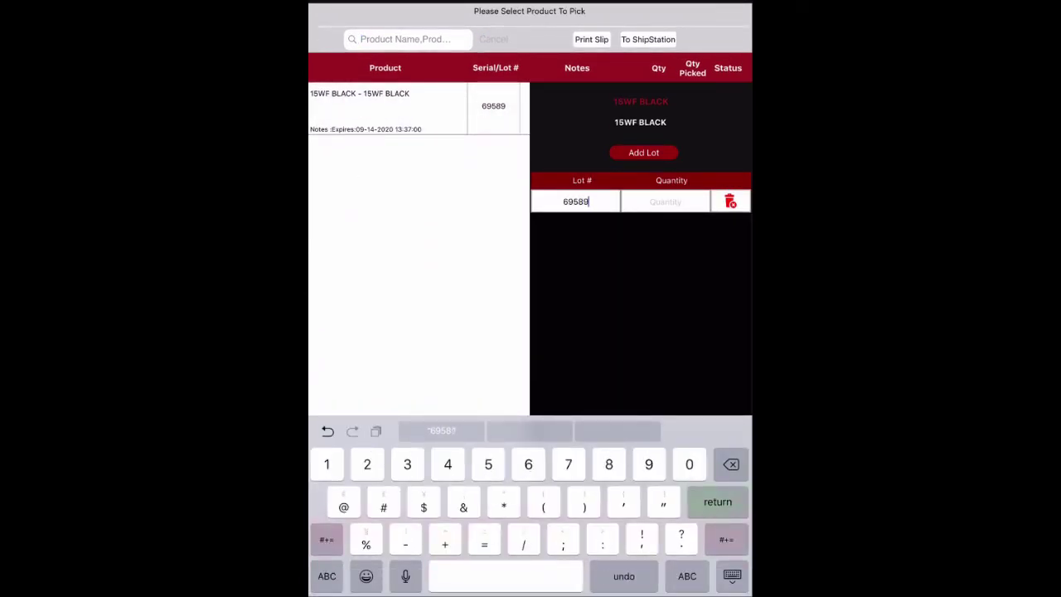
left_click(665, 202)
type("5")
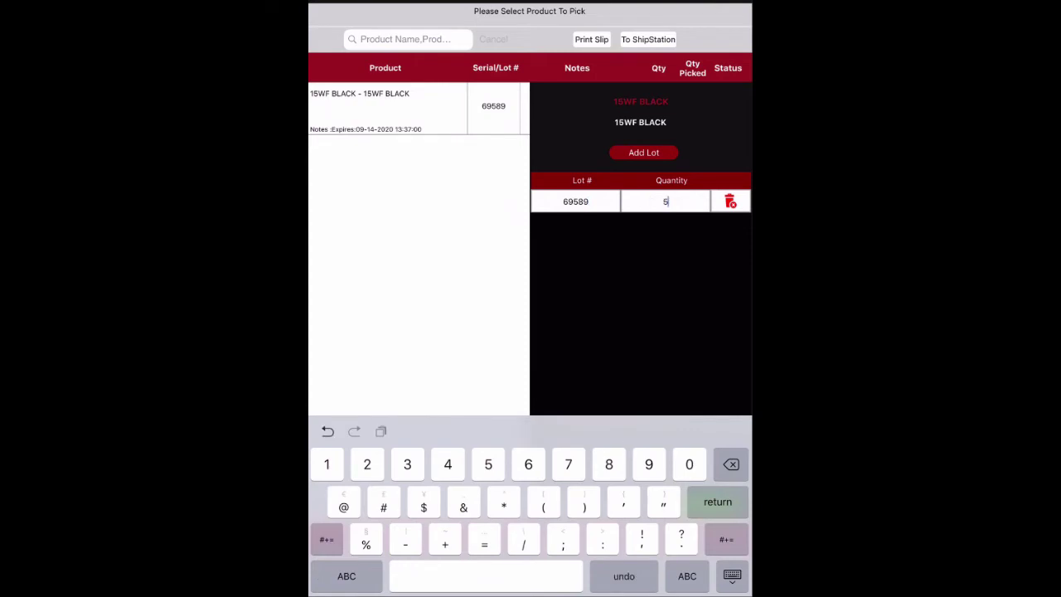
key("Return")
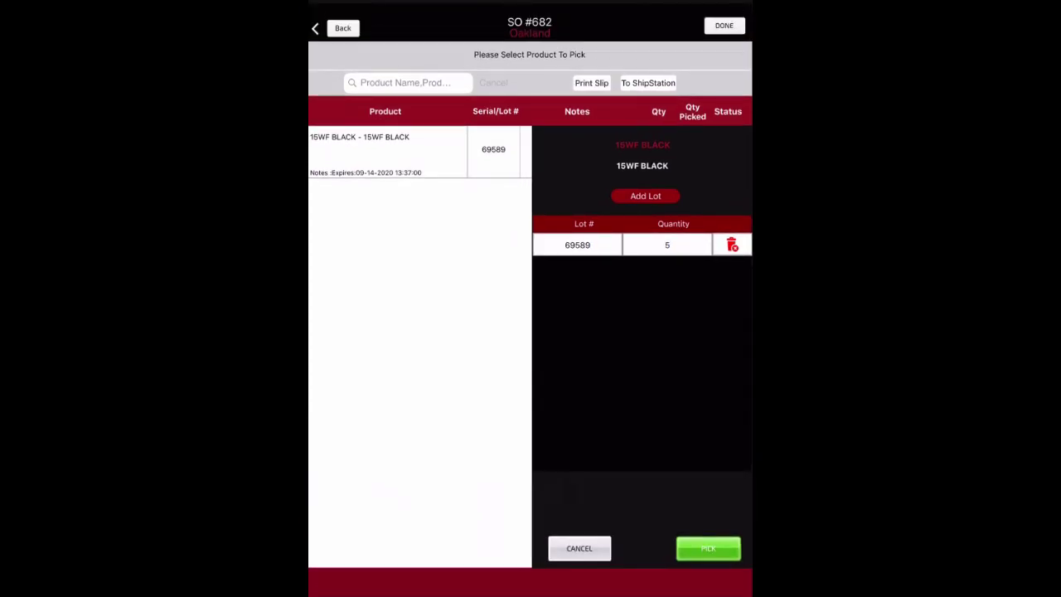
left_click(700, 549)
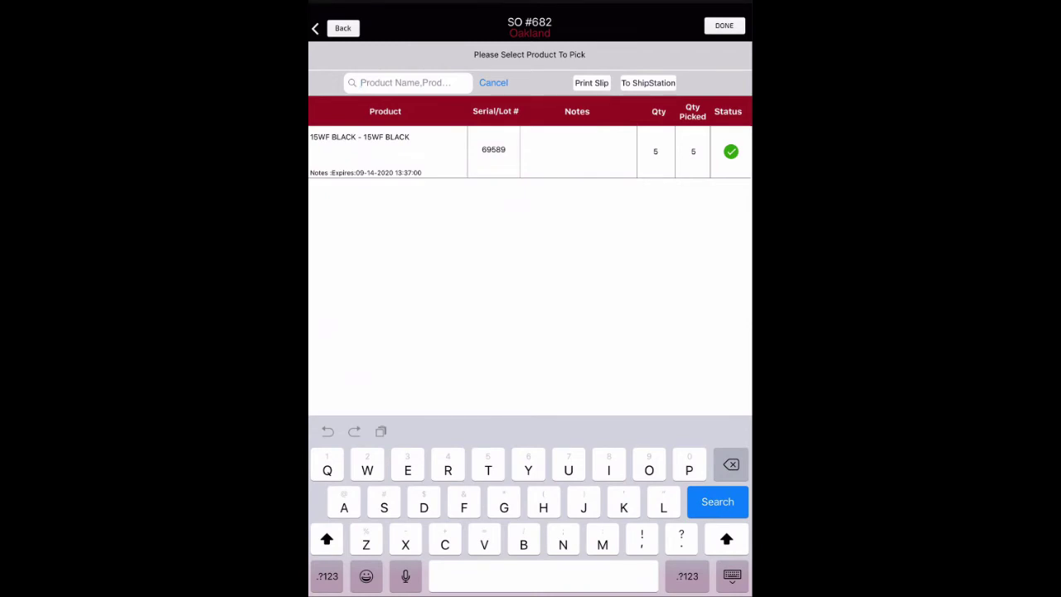
Finish picking and sync the order and inventory updates to the back office.
left_click(724, 26)
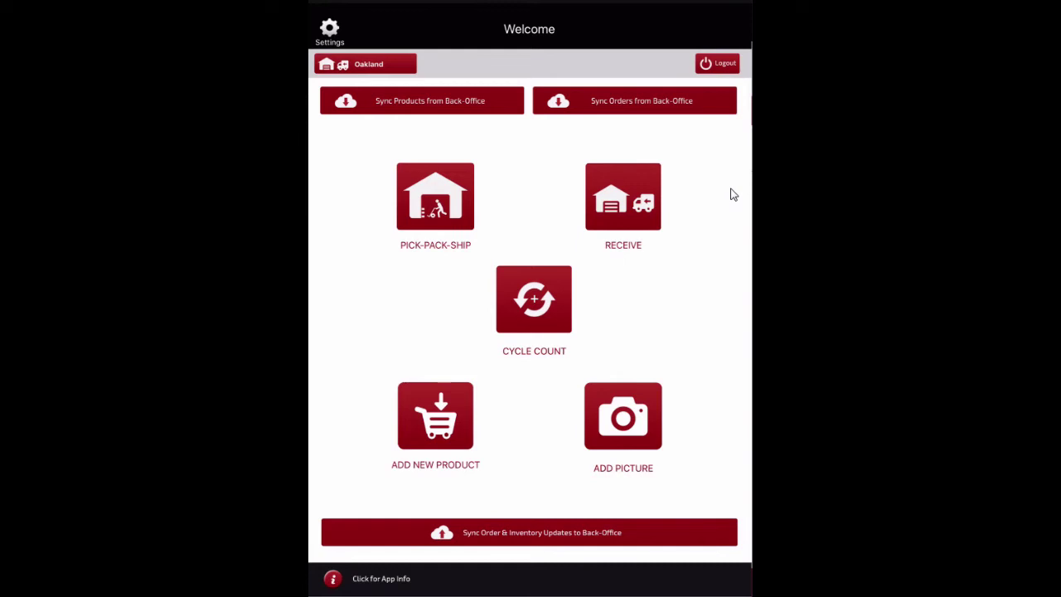
left_click(672, 539)
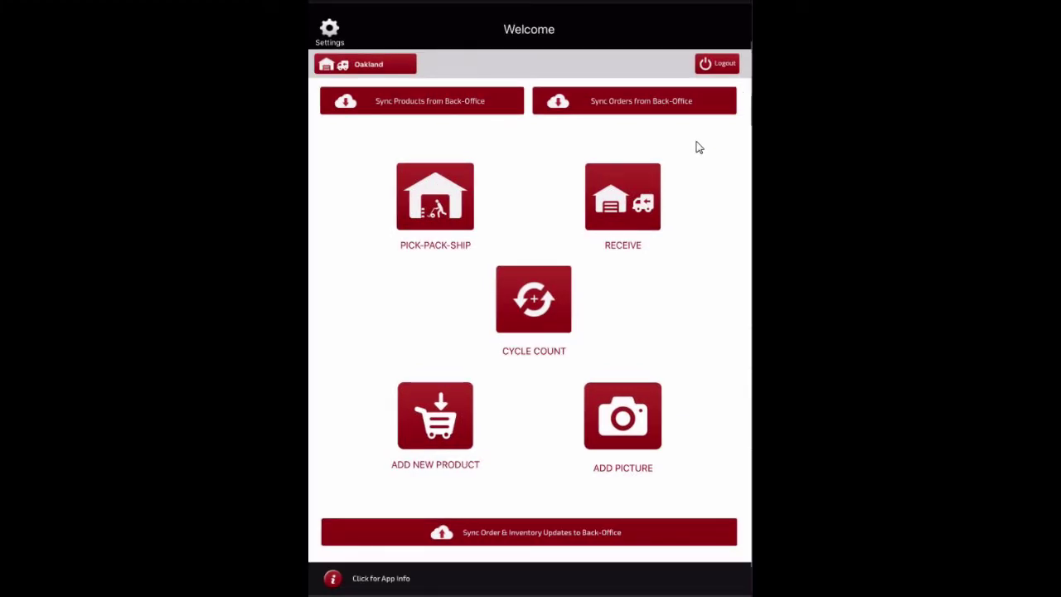
Display the Oakland receiving list, try filtering it by a partial order number, and clear the filter.
left_click(622, 215)
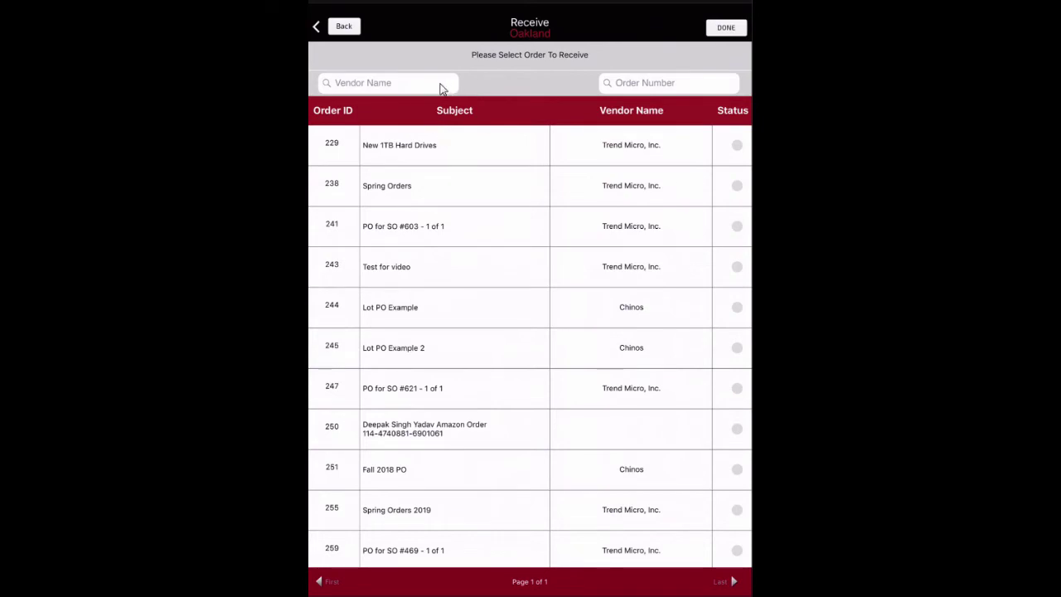
left_click(633, 92)
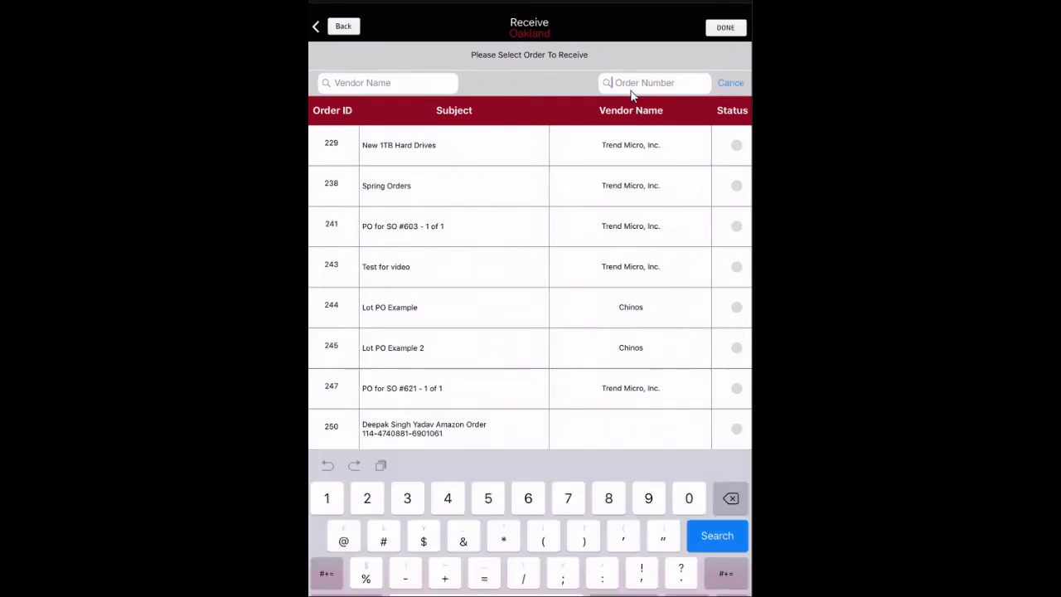
type("24")
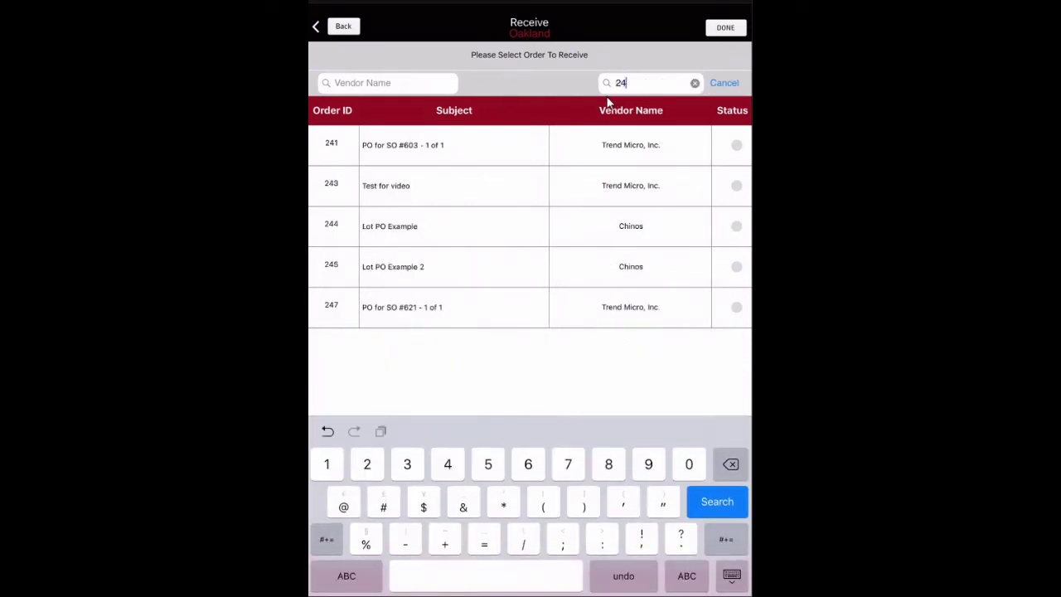
key("BackSpace")
key("BackSpace")
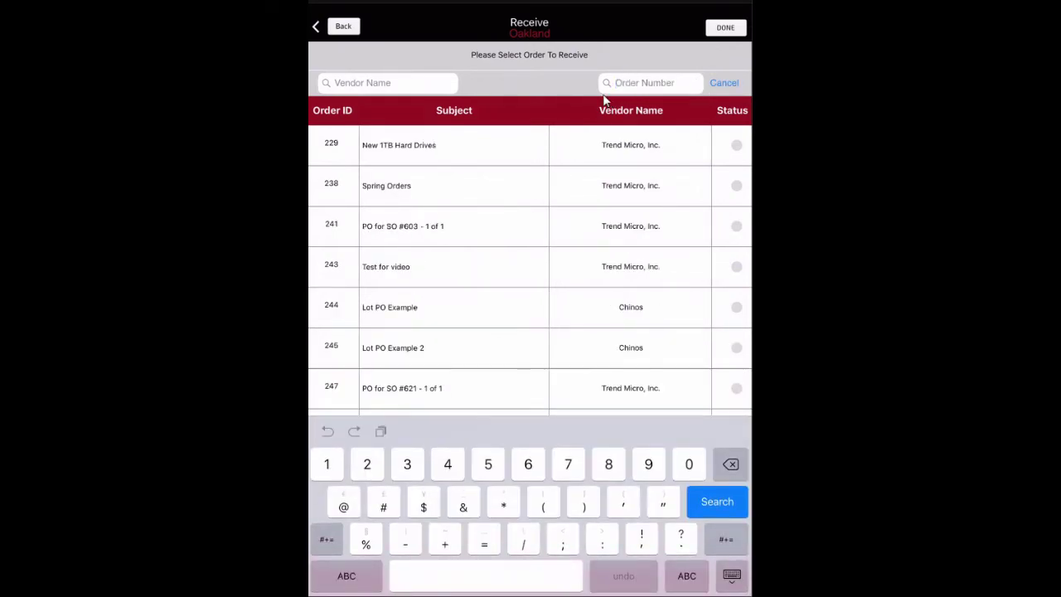
key("Return")
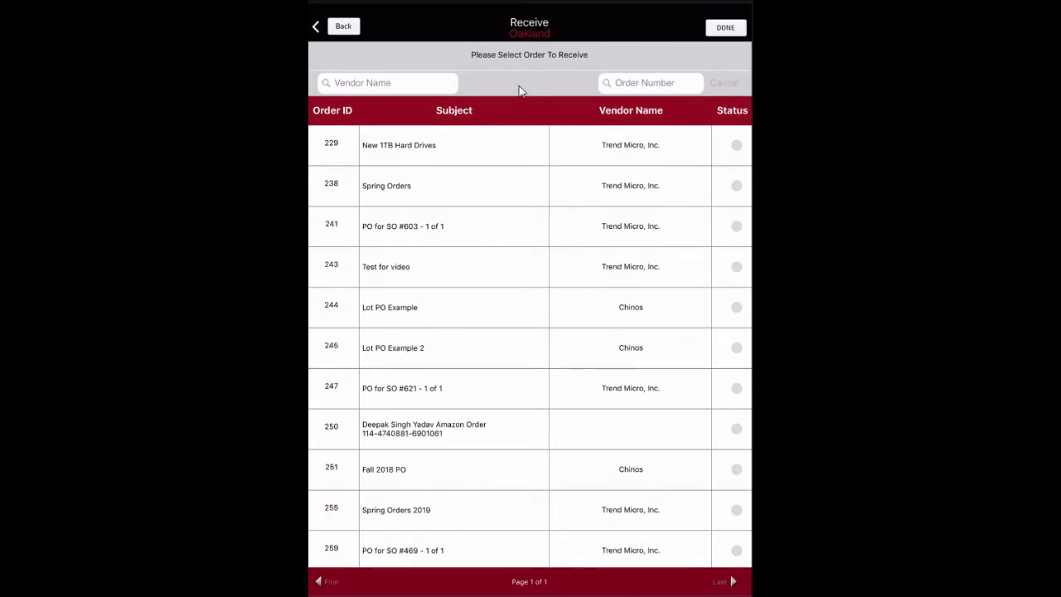
Receive 20 Altec Speakers into bin location 123, plus the iPod Speakers, on the Spring Orders purchase order.
left_click(482, 203)
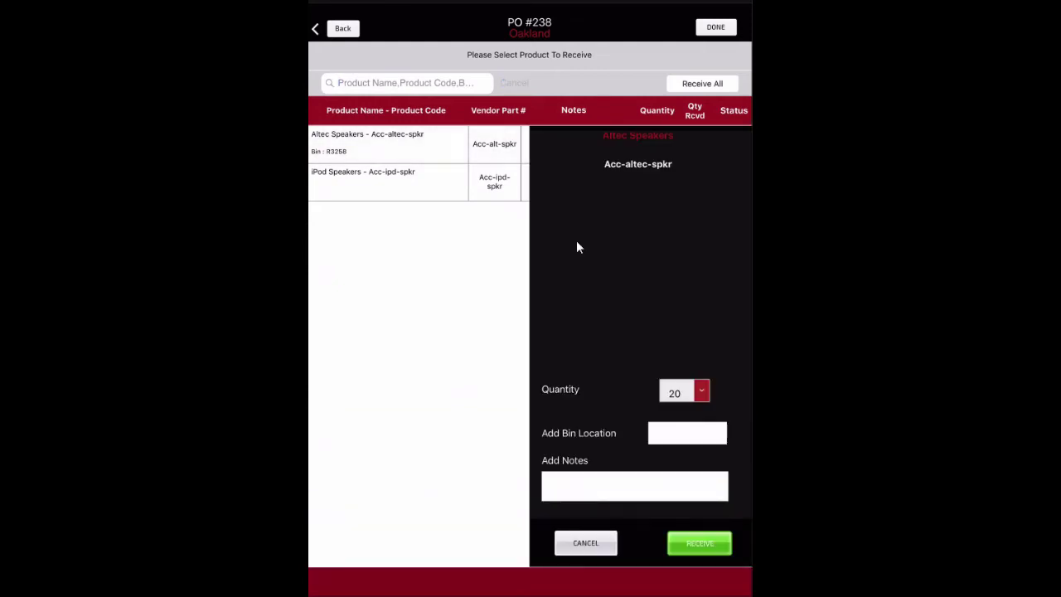
type("12")
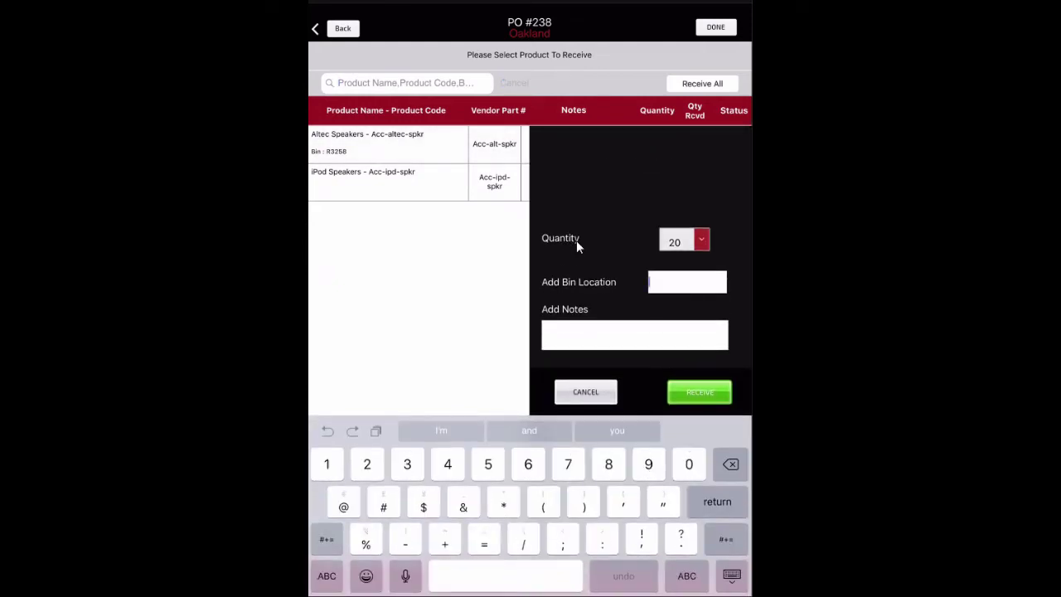
type("3")
left_click(701, 238)
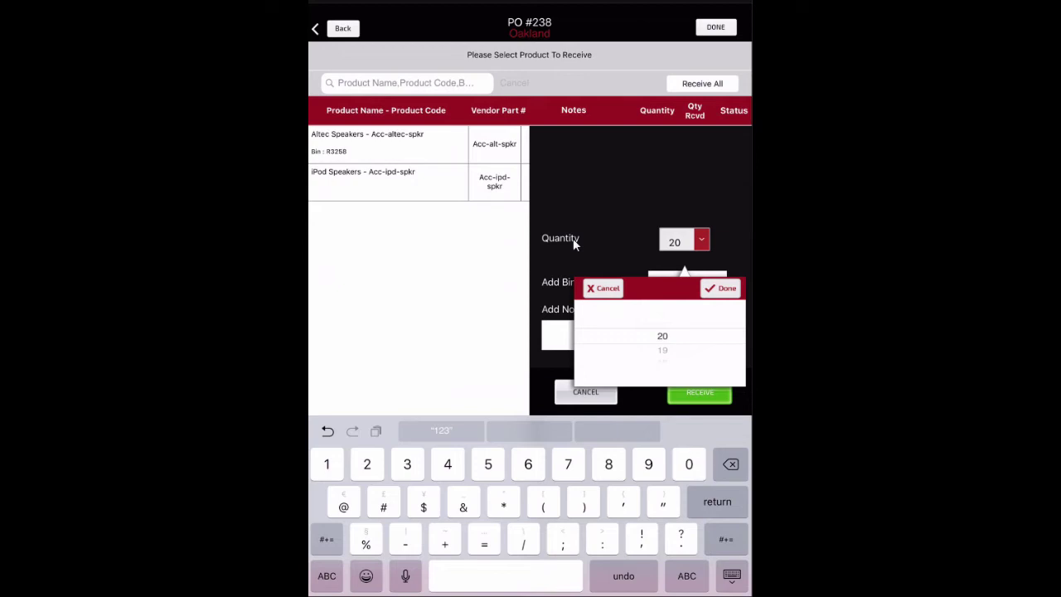
left_click(573, 238)
left_click(573, 238)
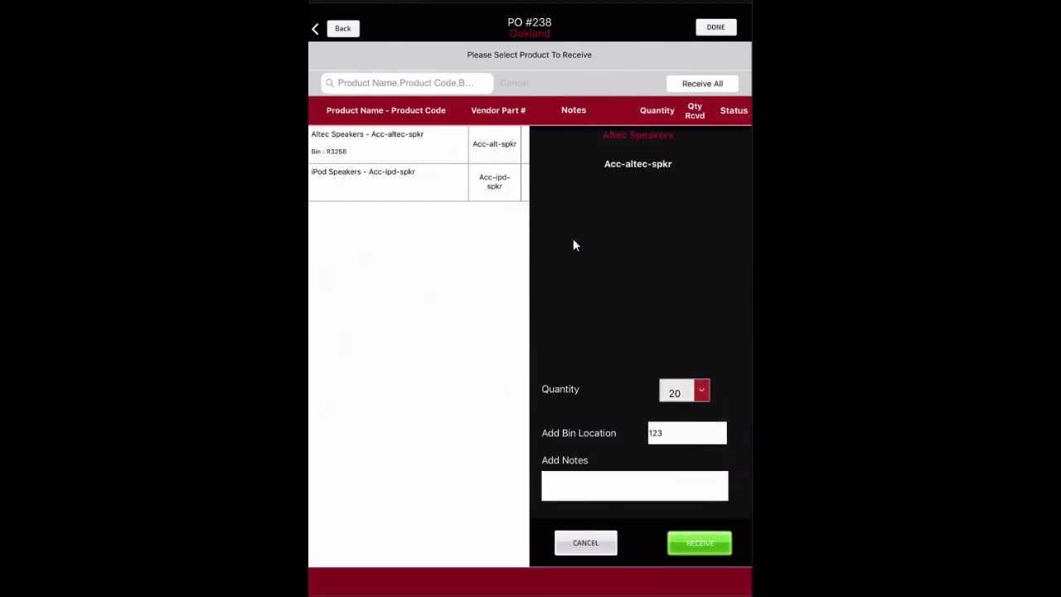
left_click(572, 245)
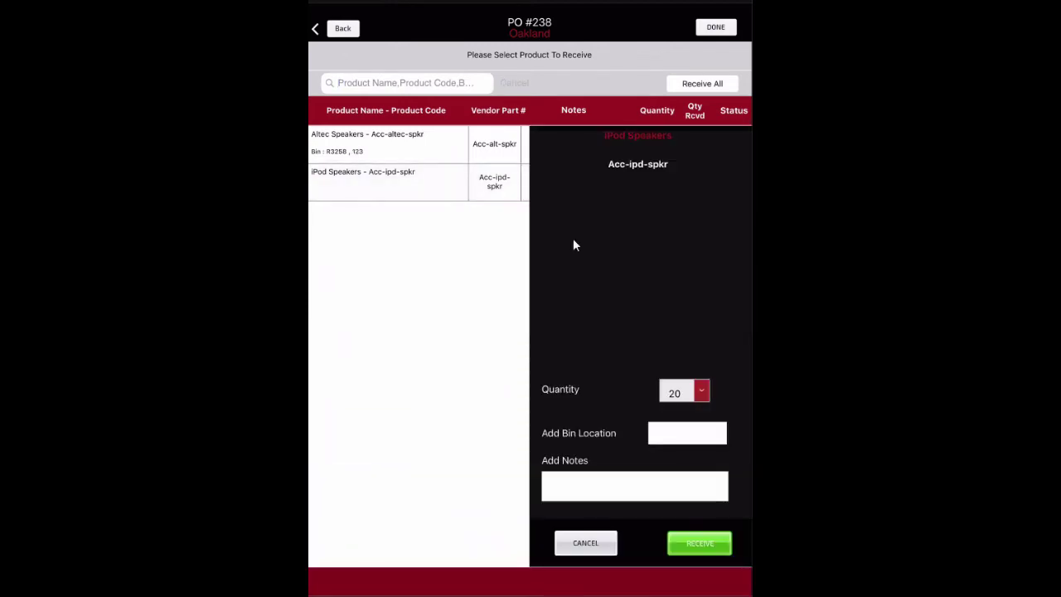
left_click(572, 241)
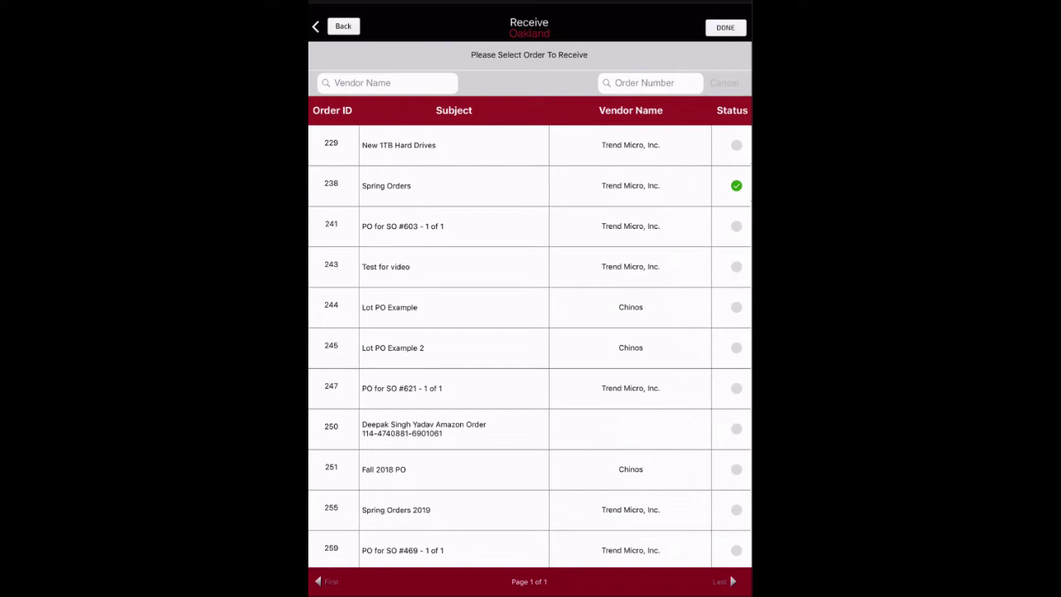
Receive one WD 1TB My Passport Hard drive with serial number 123 on the New 1TB Hard Drives order and sync updates to the back office.
left_click(602, 166)
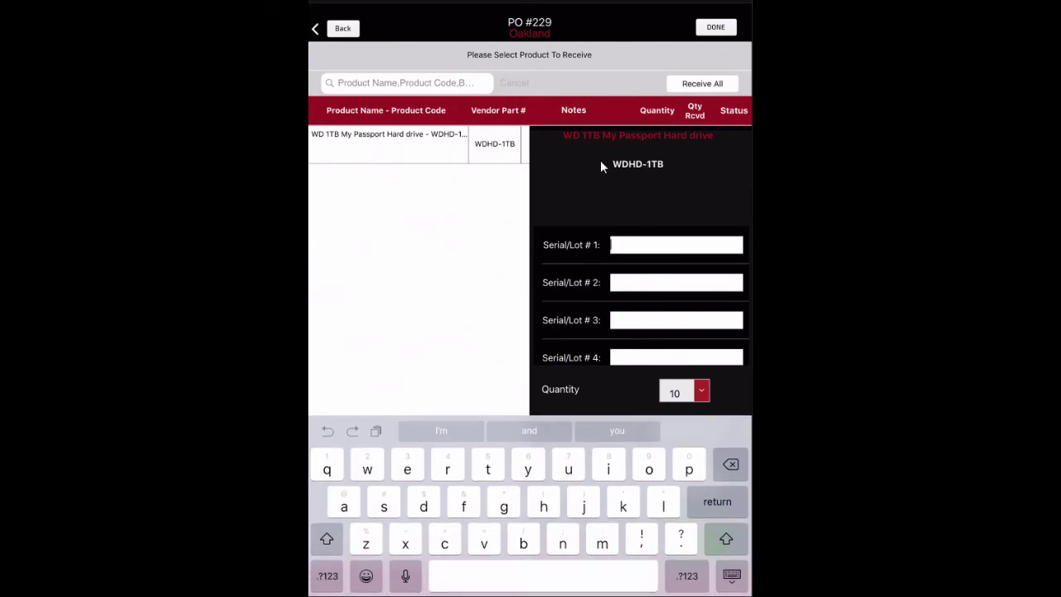
type("123")
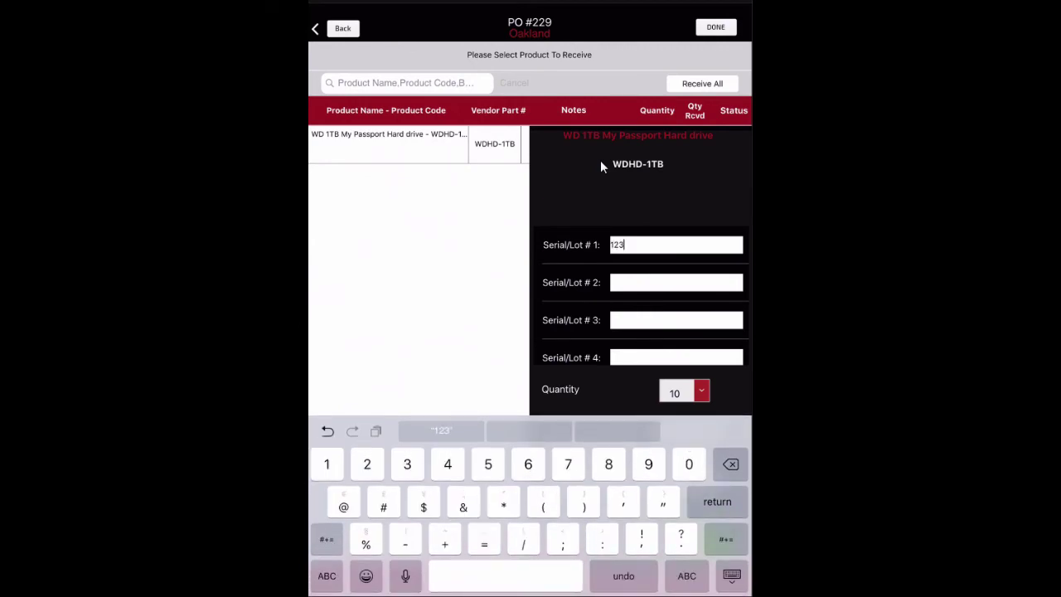
key("Return")
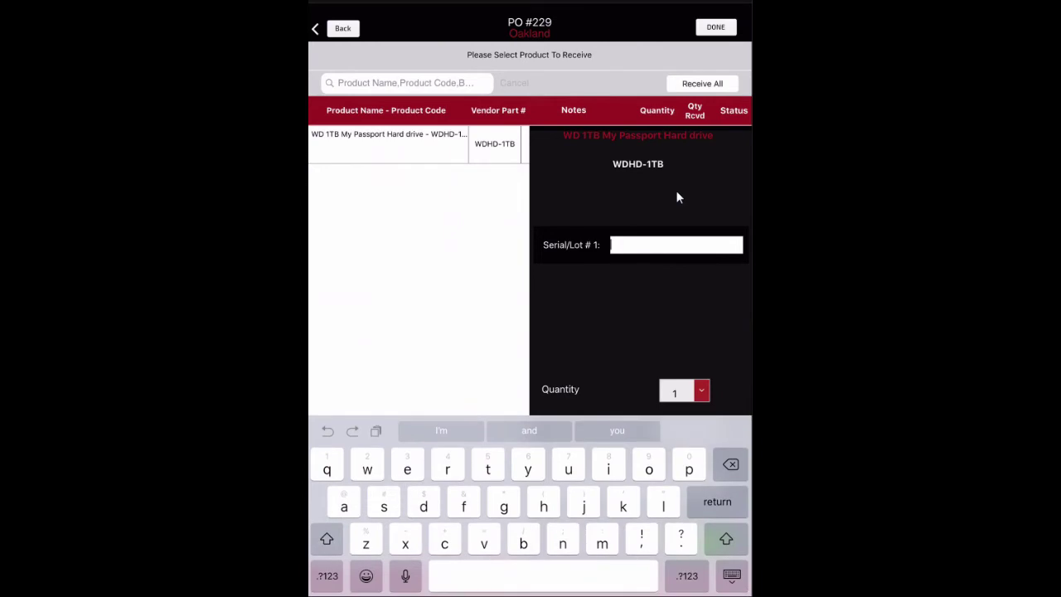
type("123")
key("Return")
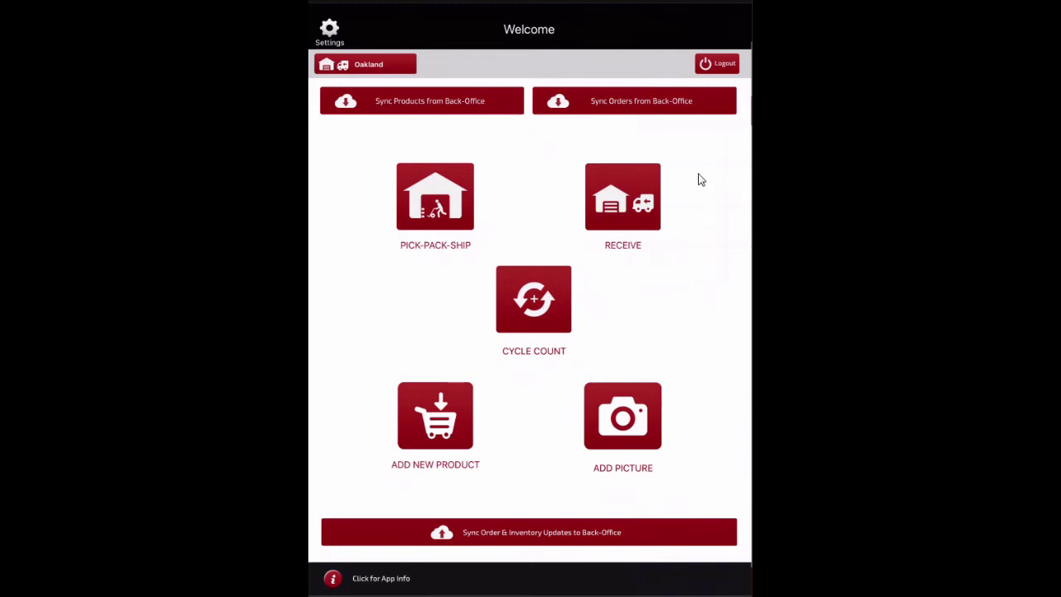
left_click(664, 541)
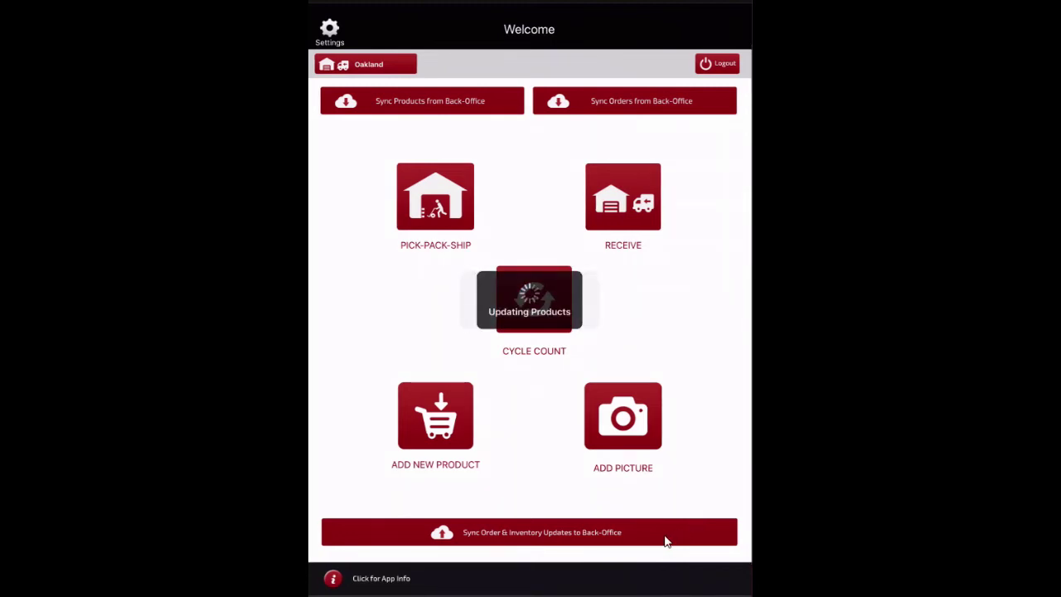
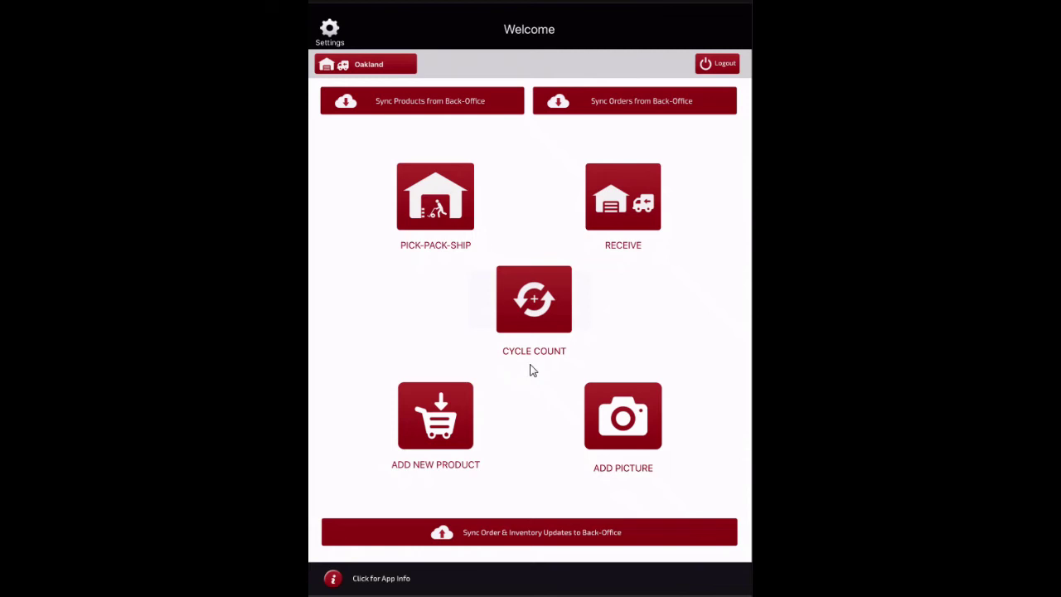
Search the Oakland cycle count list for "Al" and open Altec Speakers for counting.
left_click(532, 370)
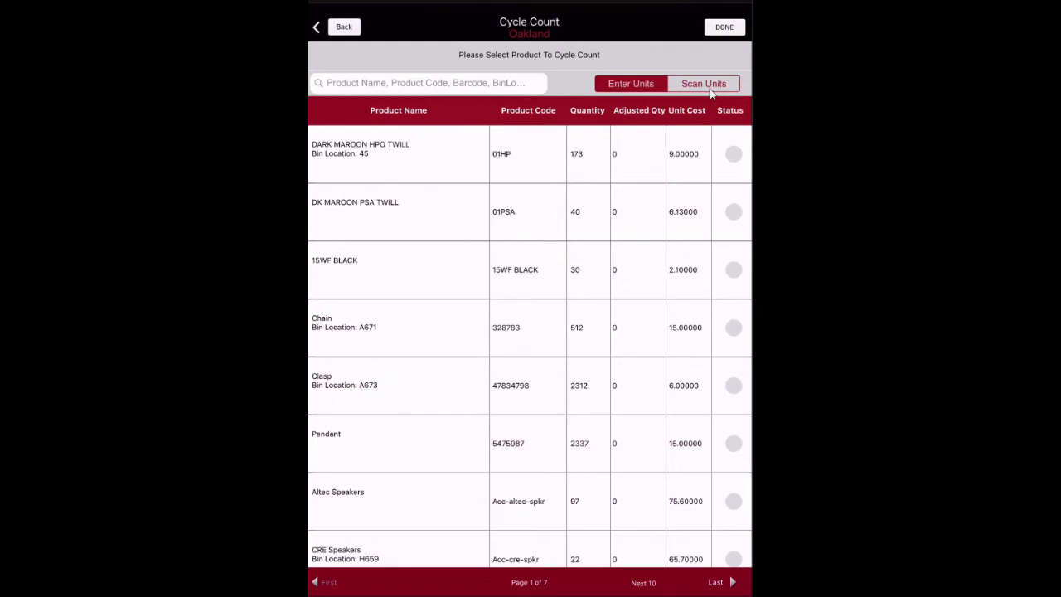
left_click(477, 82)
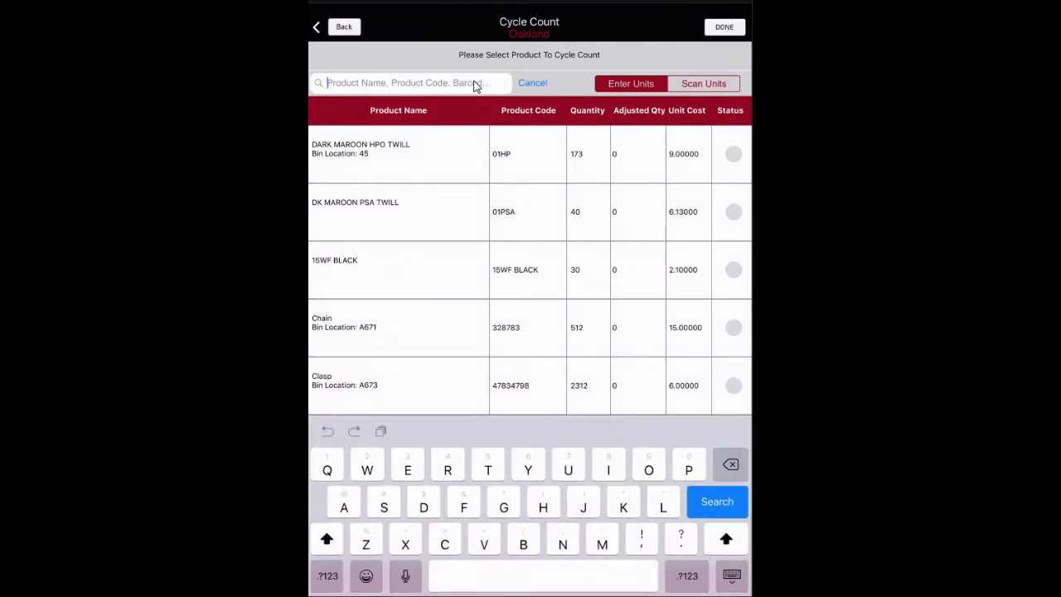
type("Al")
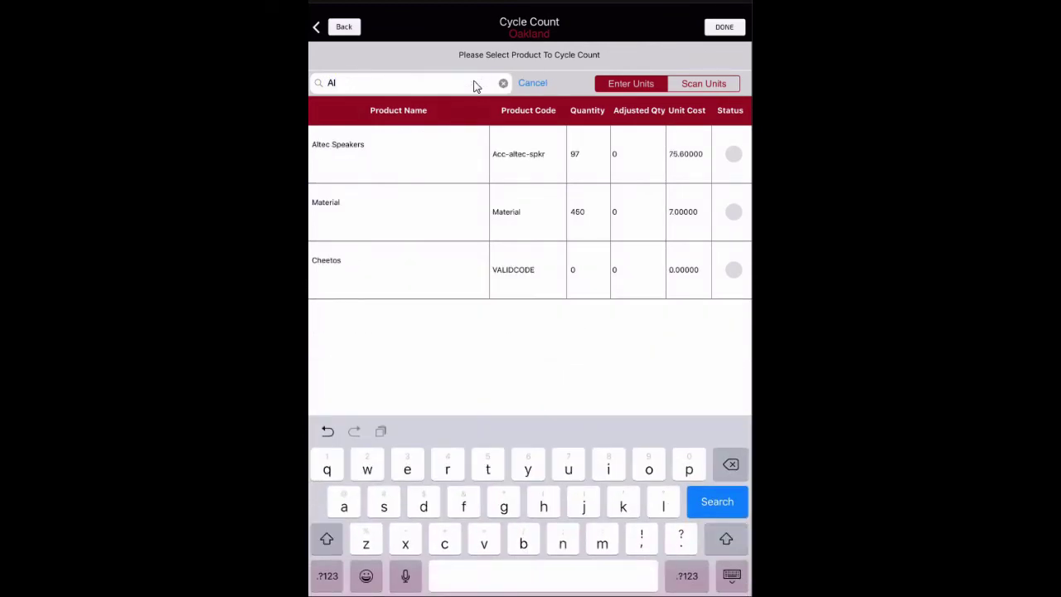
key("Return")
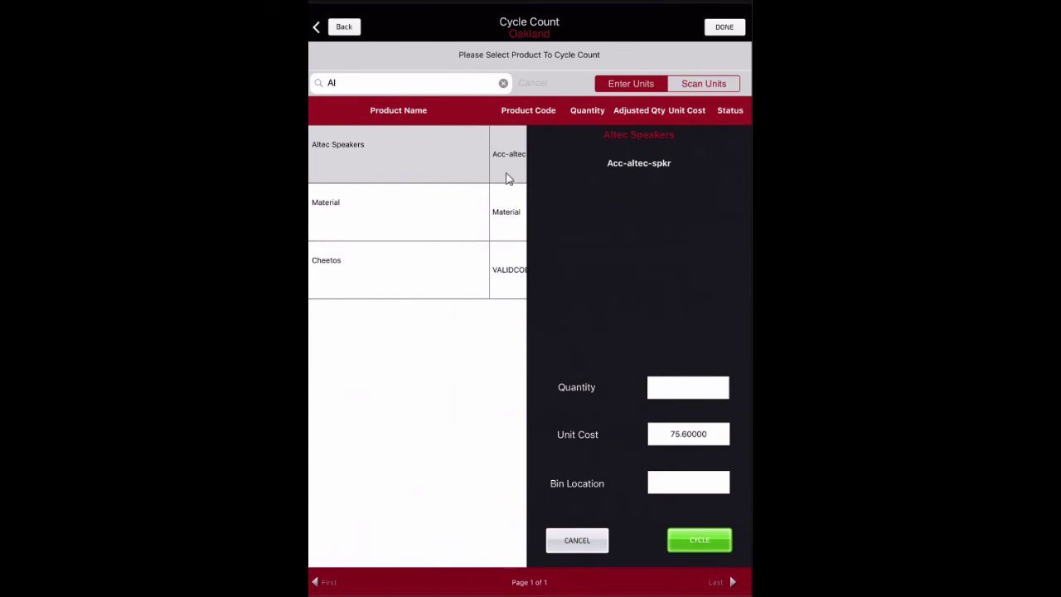
Cycle count Altec Speakers with a quantity of 5 and bin location 1244876.
left_click(673, 389)
type("5")
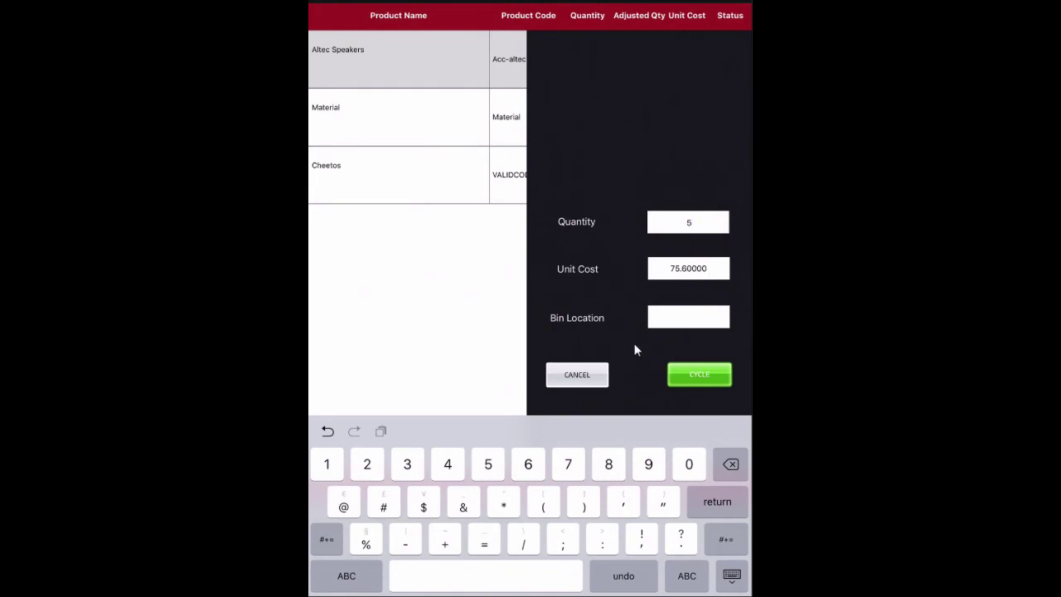
key("Tab")
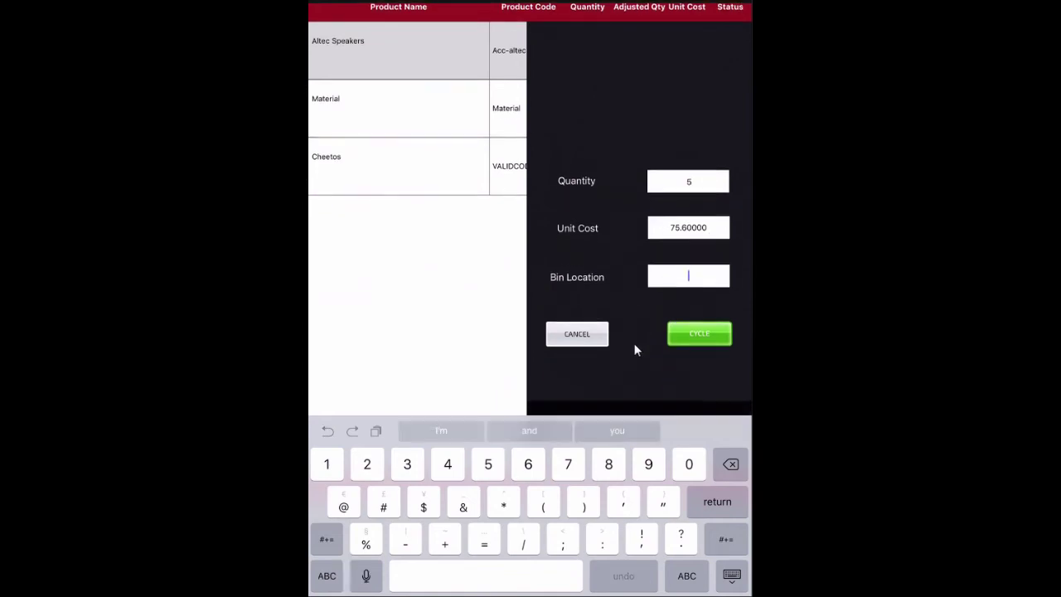
type("1244")
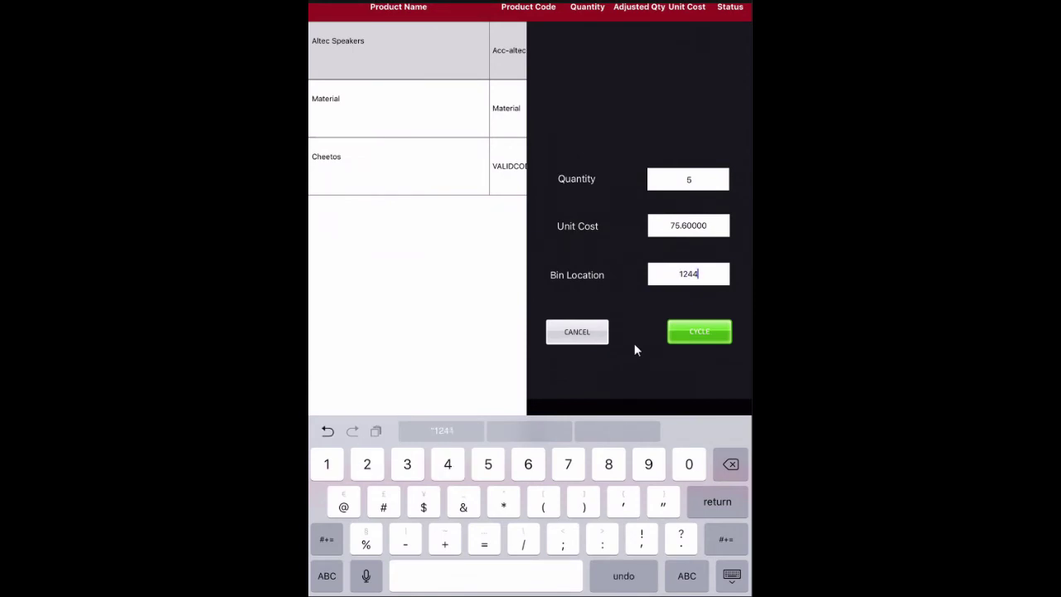
type("876")
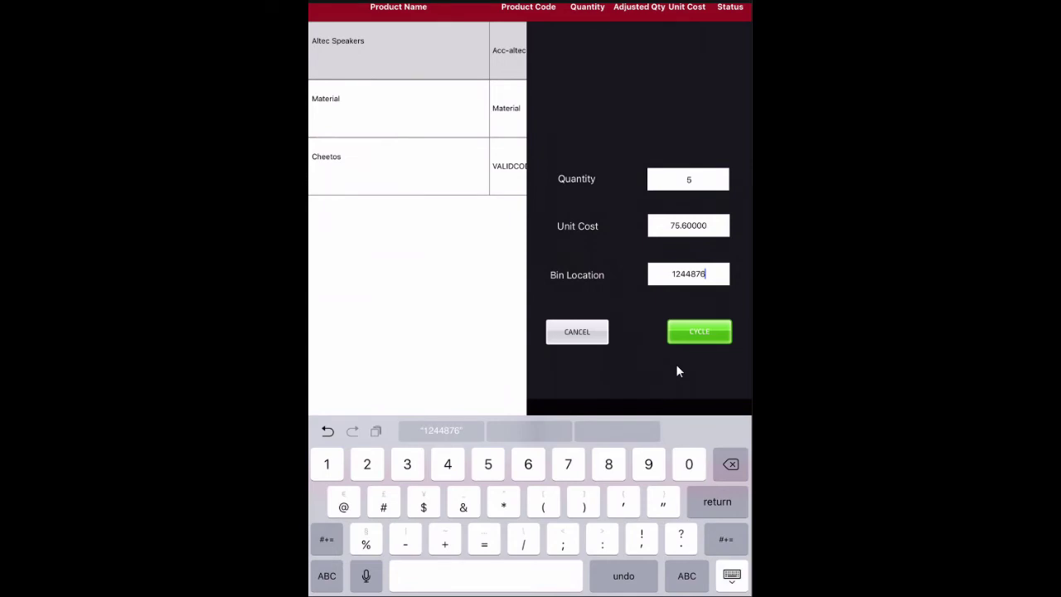
key("Return")
left_click(699, 492)
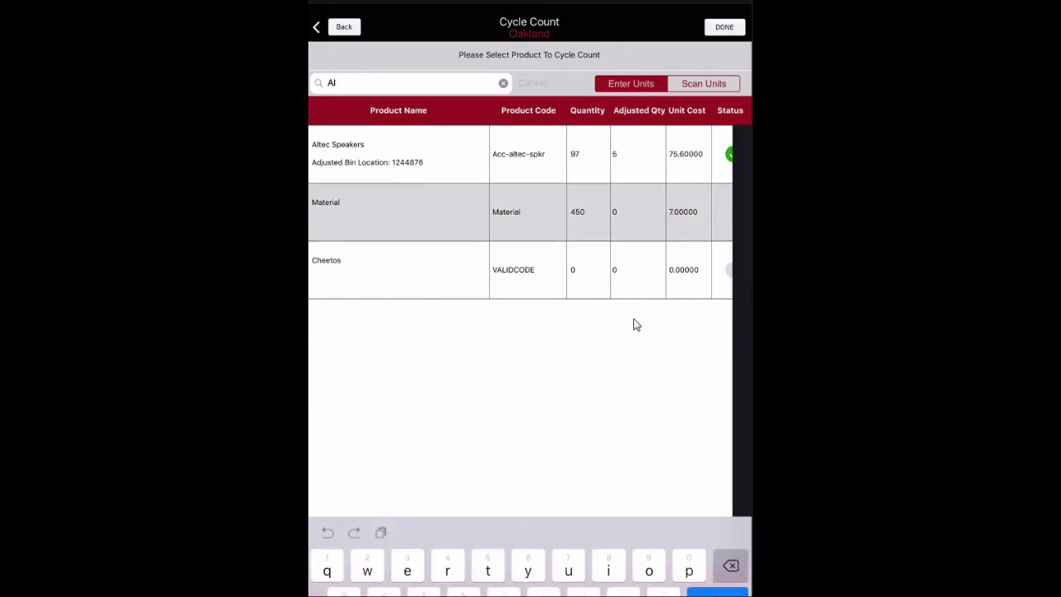
Cycle count the Material product with a quantity of 6 and clear the product search.
type("6")
key("Return")
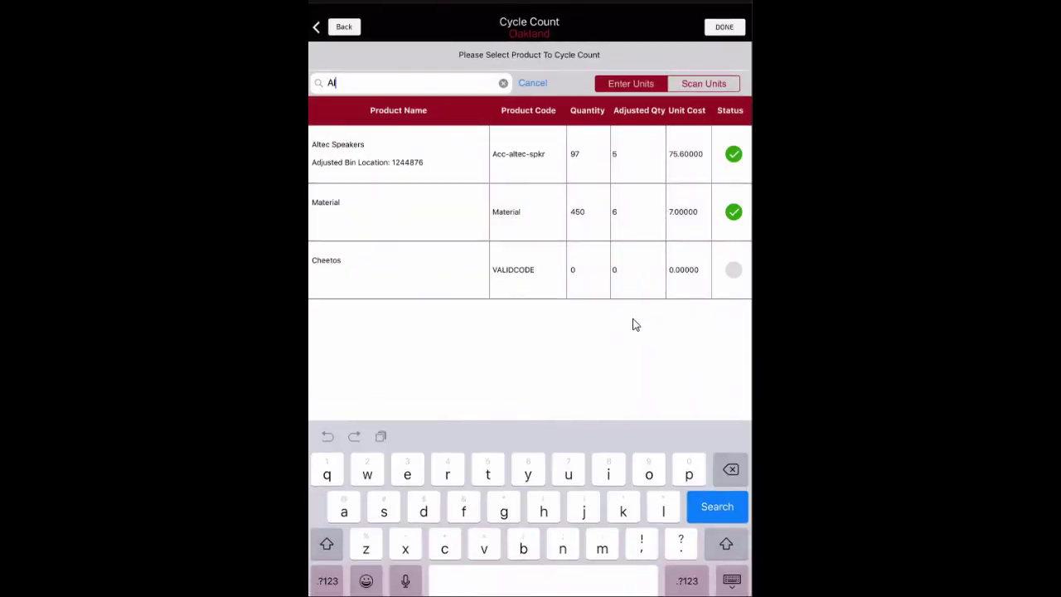
key("Escape")
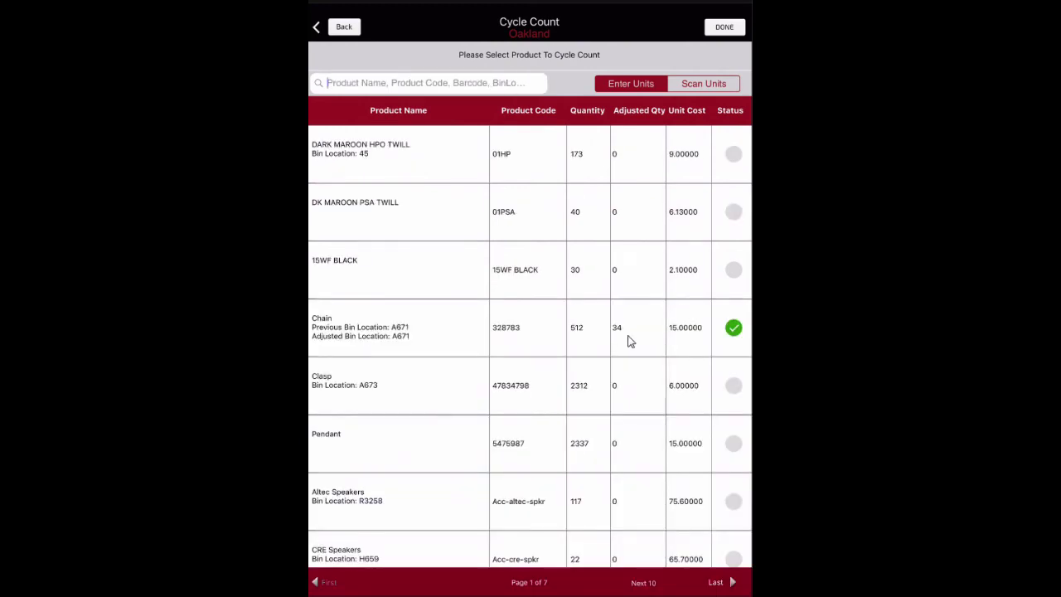
Open 15WF BLACK for counting and enter lot number 123456 with an October 29 expiration date.
left_click(627, 274)
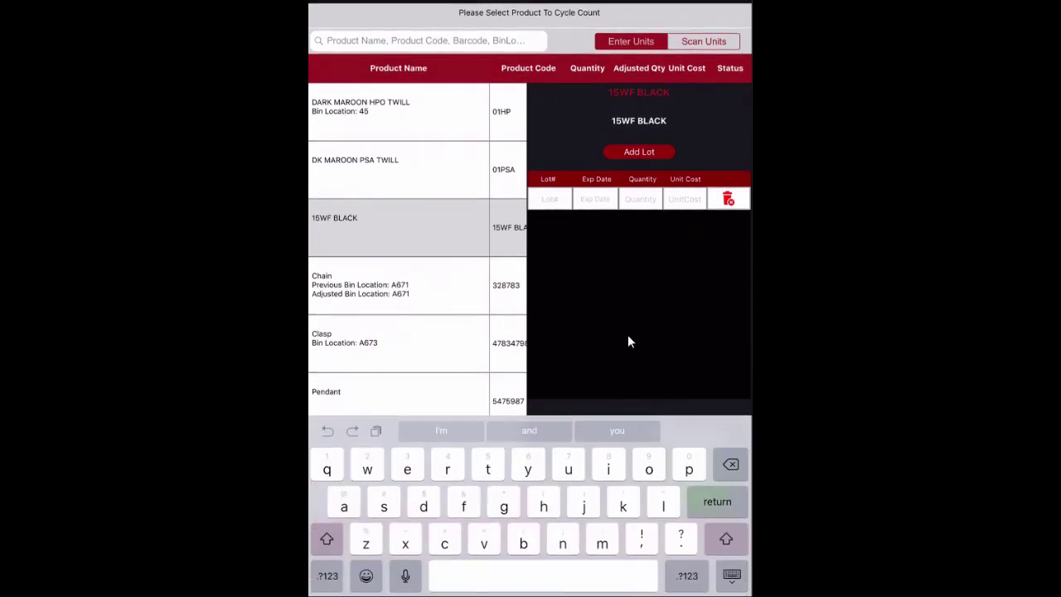
type("123456")
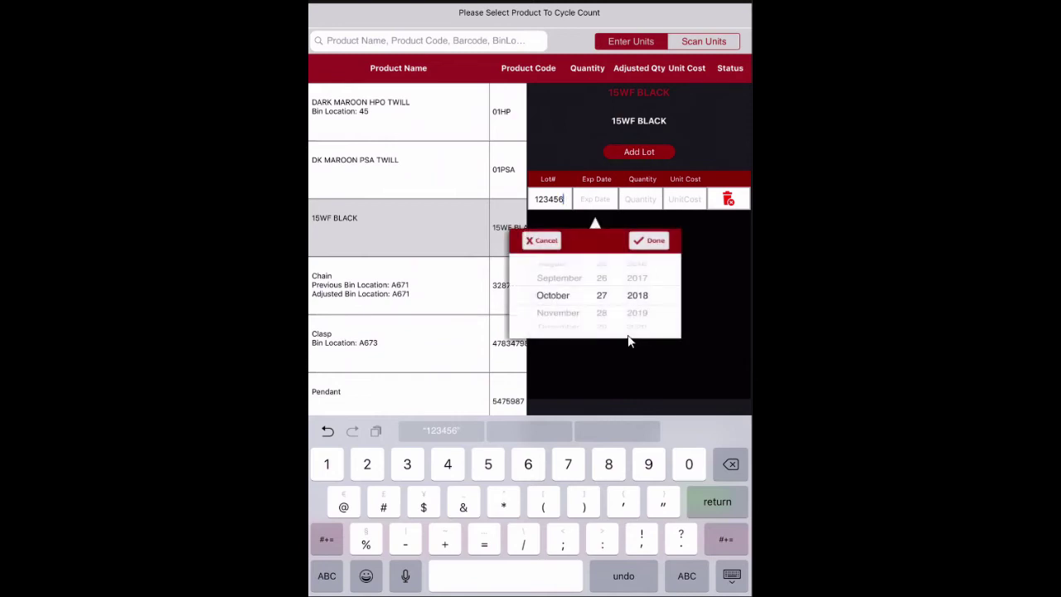
scroll(601, 295, "down", 2)
scroll(637, 295, "down", 8)
left_click(648, 240)
Record the 15WF BLACK lot count with quantity 12 and unit cost 6, and sync the updates to the back office.
type("12345")
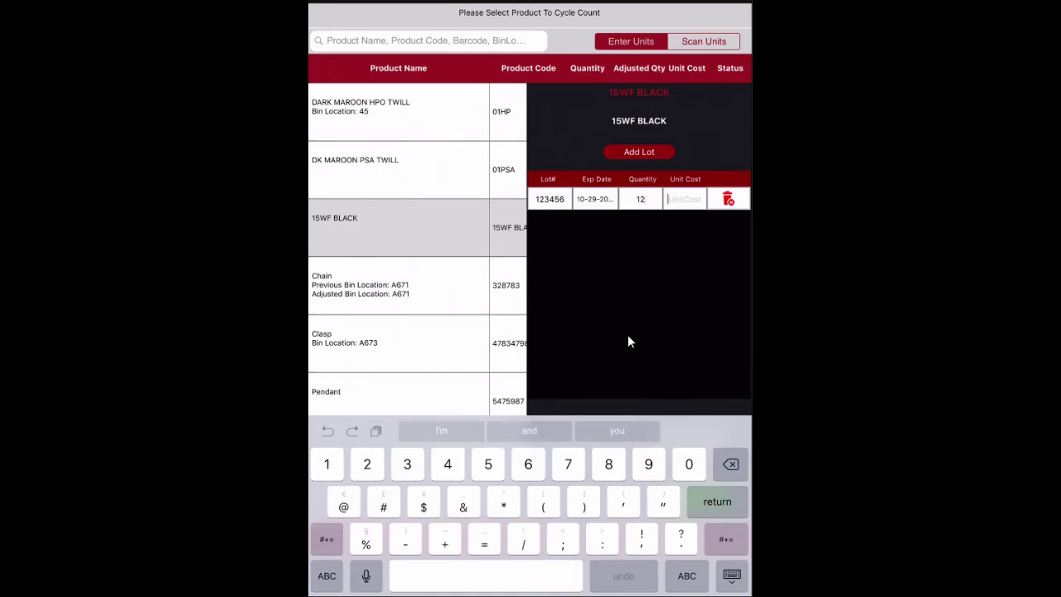
type("6")
key("Return")
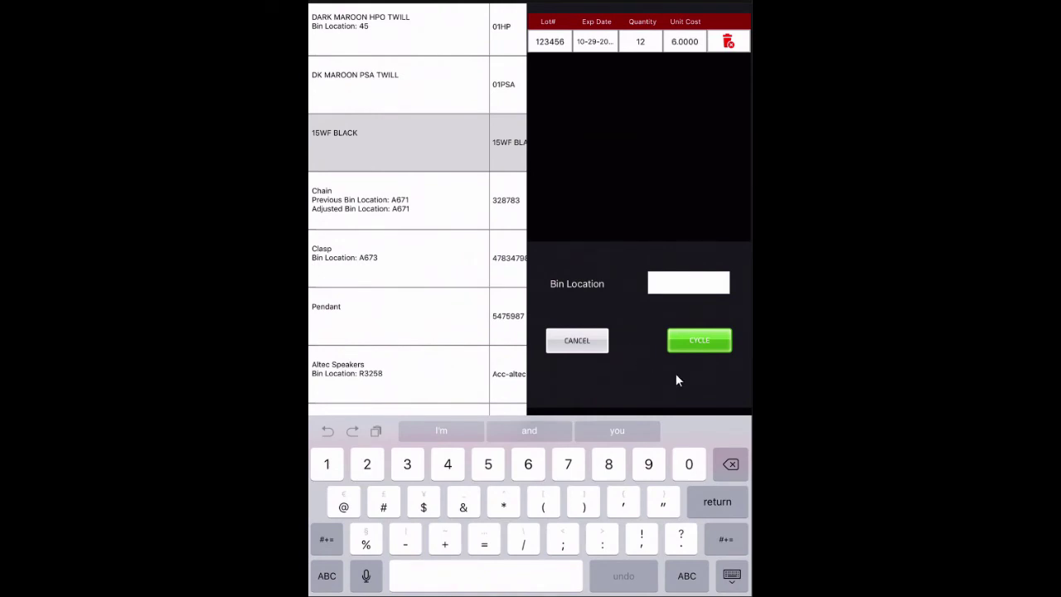
key("Return")
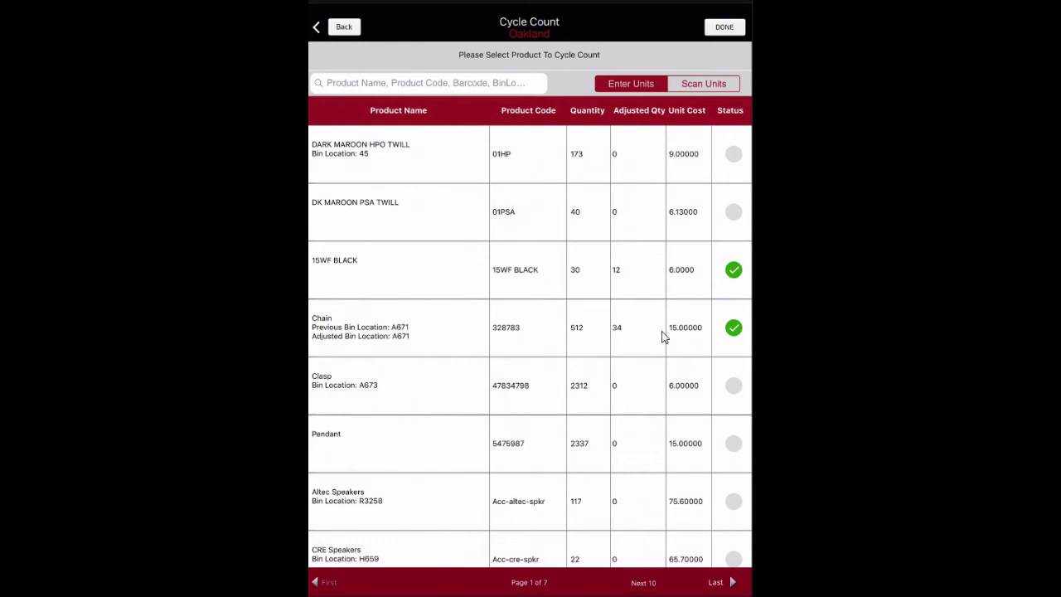
left_click(709, 41)
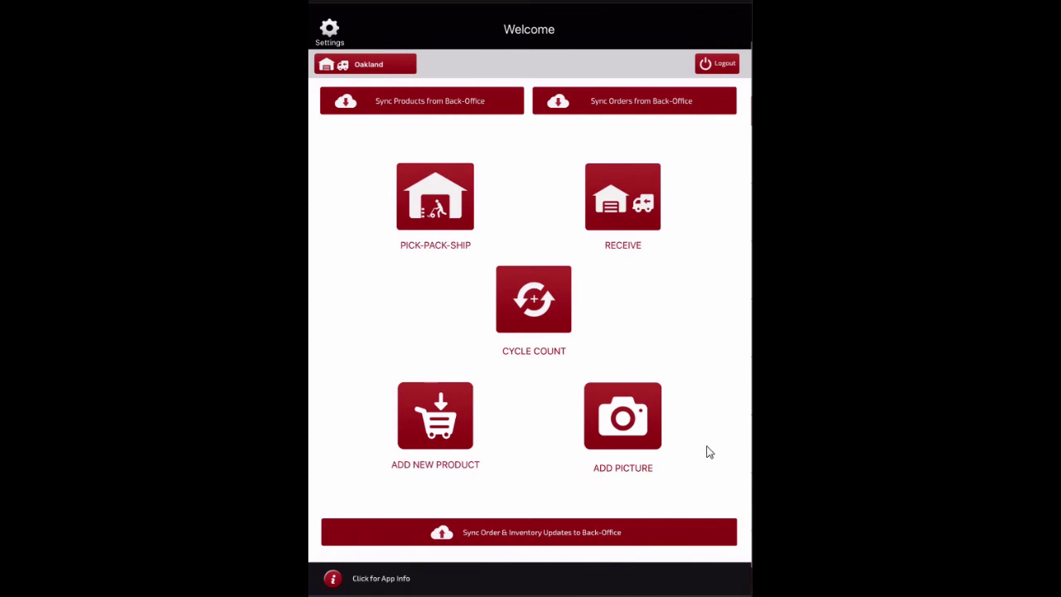
left_click(654, 542)
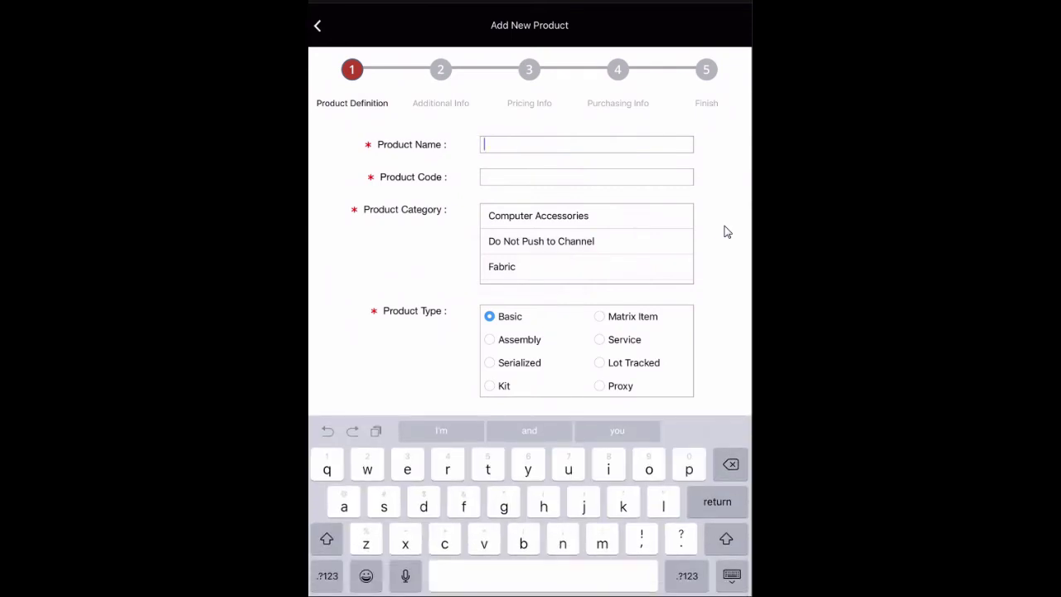
Define a new product named Product with code 123 in the Computer Accessories category.
type("Product")
key("Tab")
type("123")
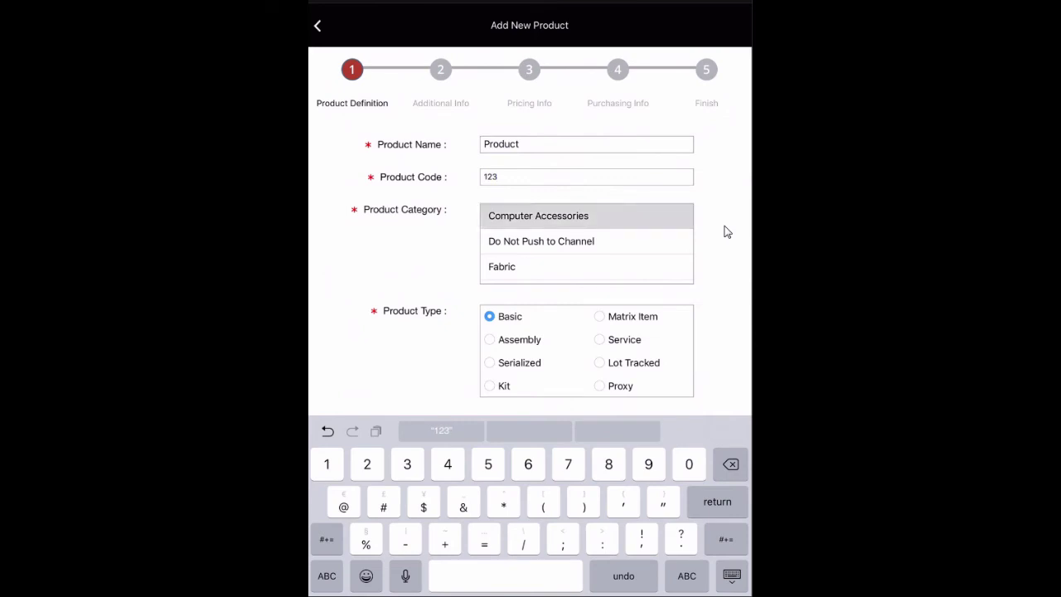
left_click(726, 232)
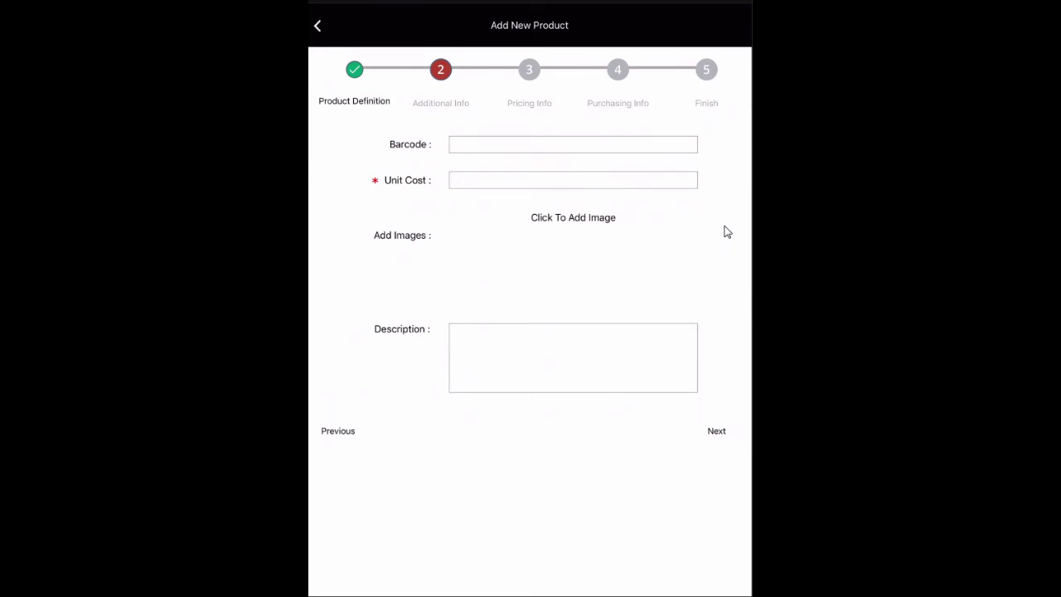
Set the new product's unit cost to 5.99 and continue to the pricing information.
left_click(572, 180)
type("5")
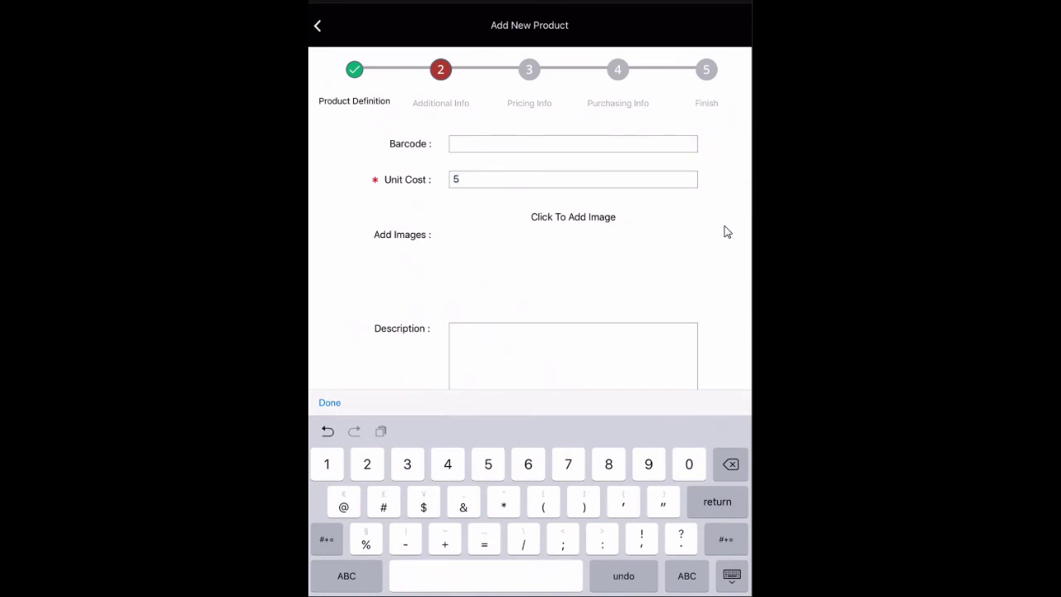
type(".99")
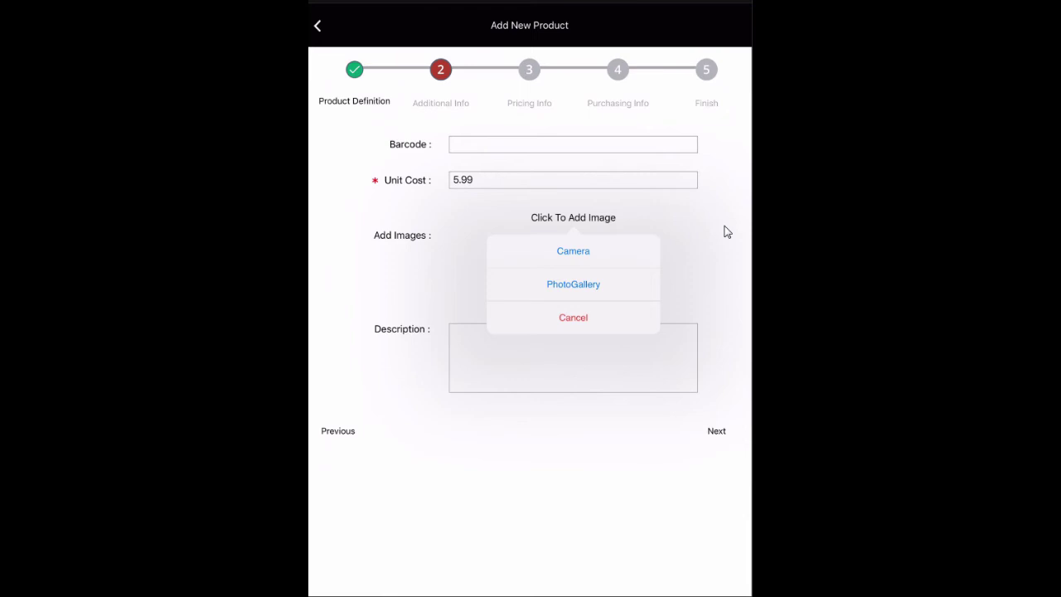
left_click(727, 232)
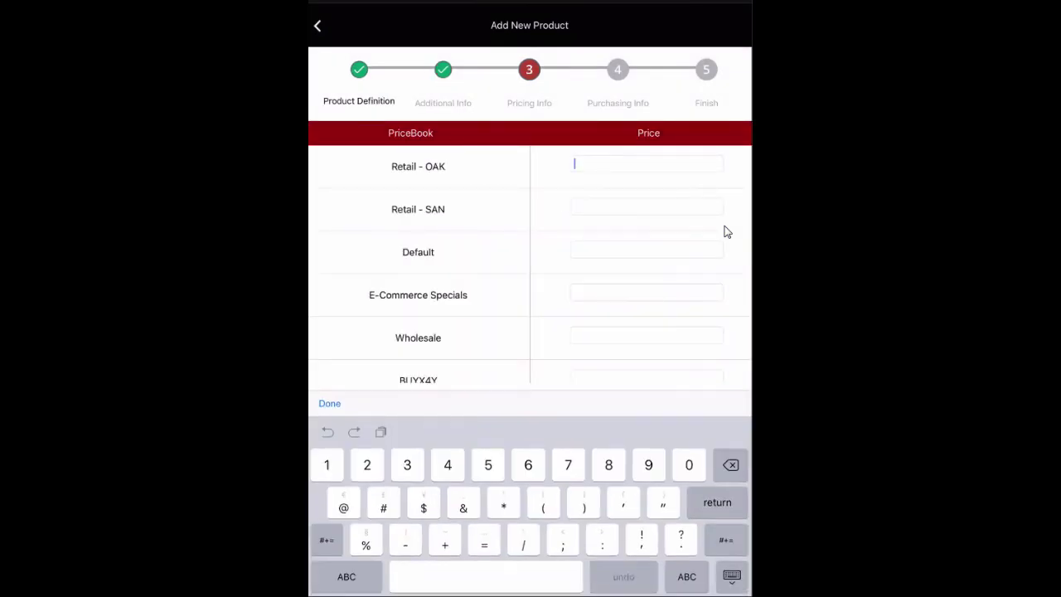
Set the product's price to 39.99 in the Retail - OAK and Default price books.
type("39.99")
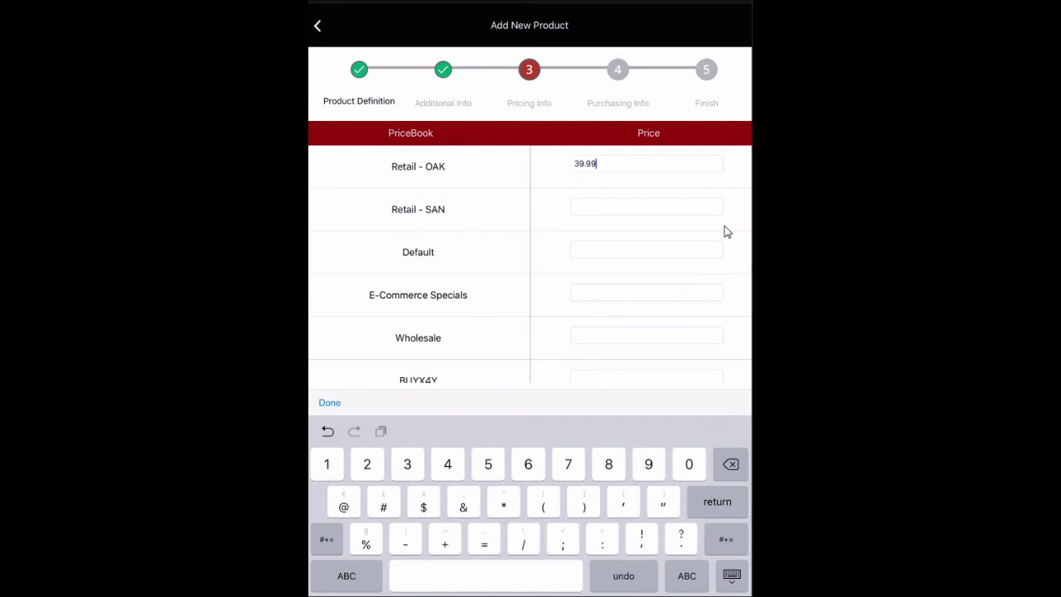
left_click(647, 249)
type("39")
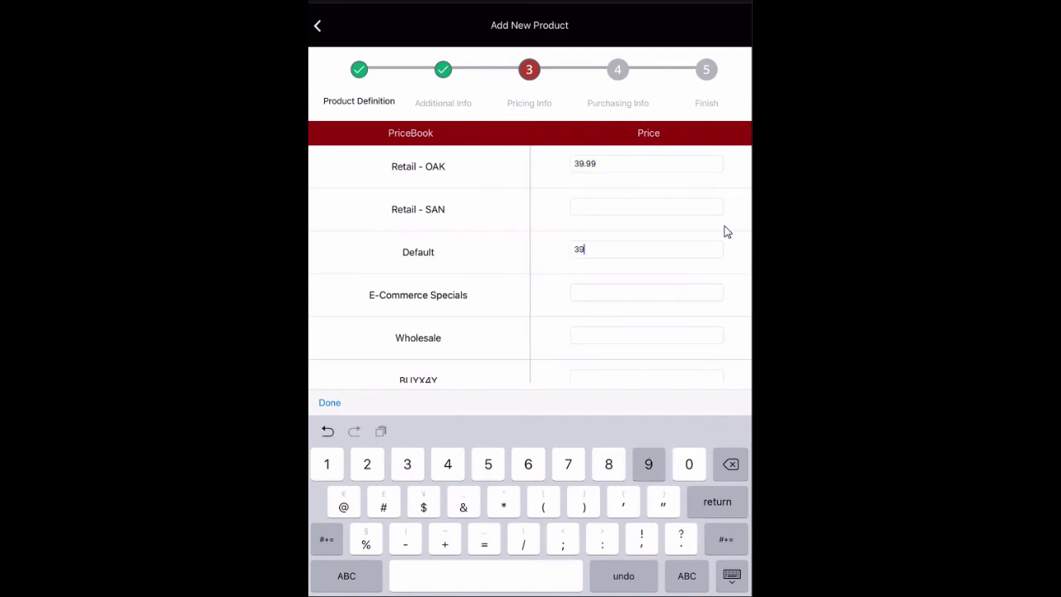
type(".99")
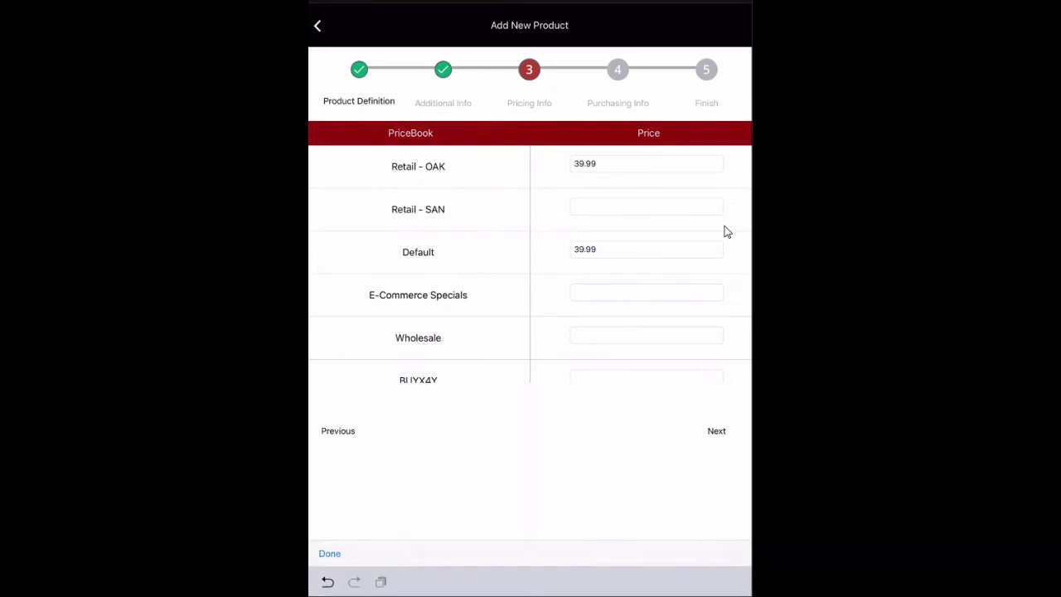
scroll(727, 232, "down", 3)
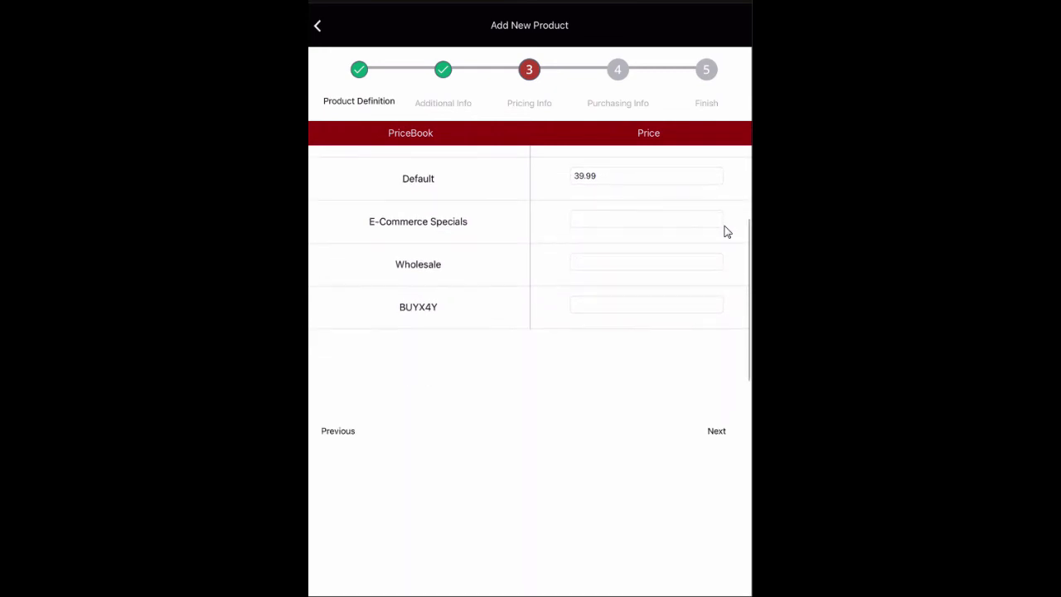
scroll(726, 232, "up", 3)
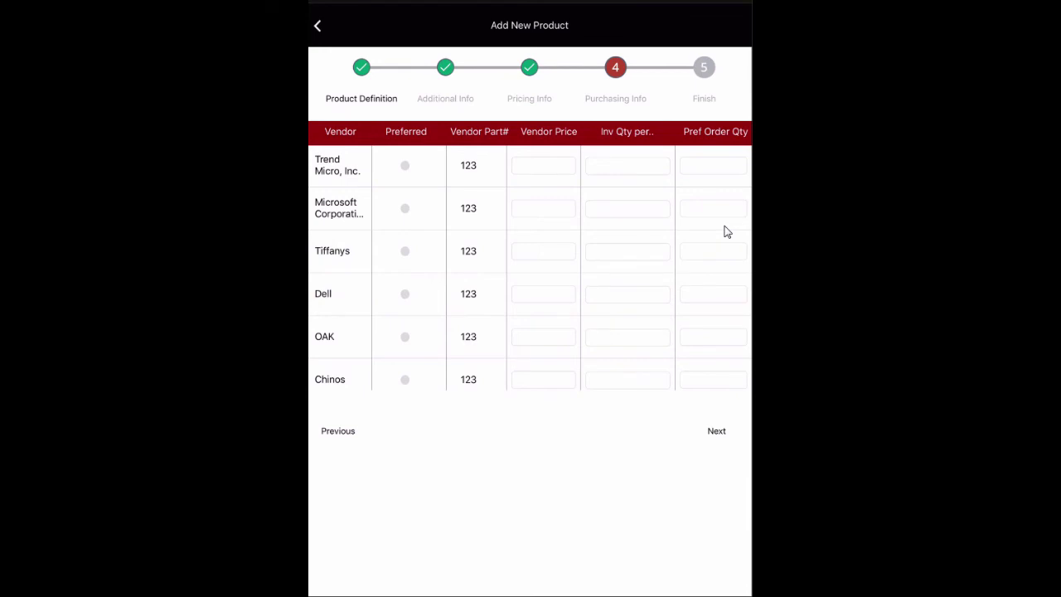
Mark Tiffanys as the preferred vendor with a vendor price of 5.99 and look through the vendor list.
left_click(405, 250)
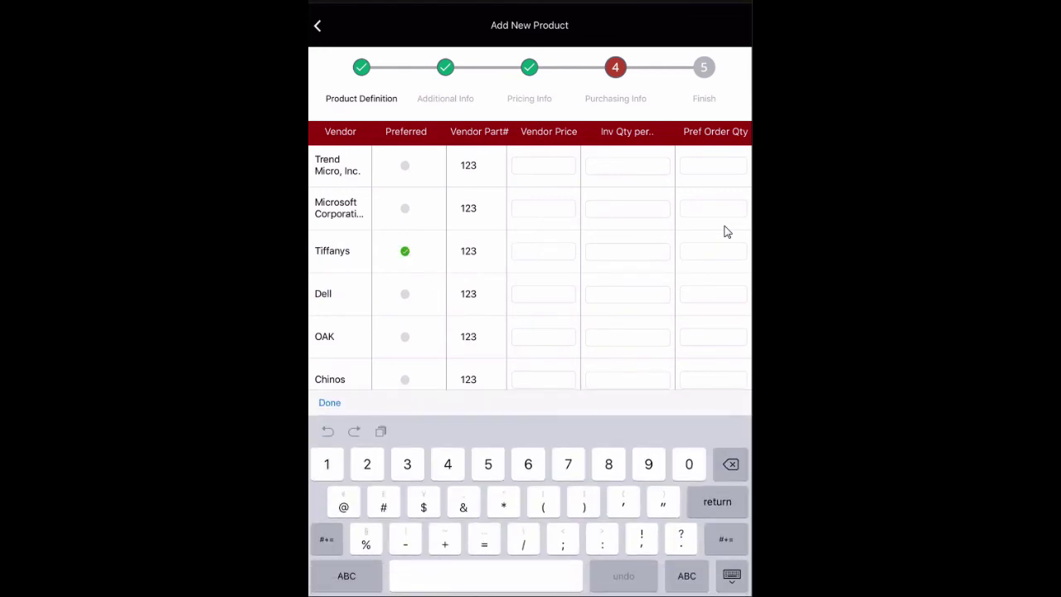
type("5.99")
key("Return")
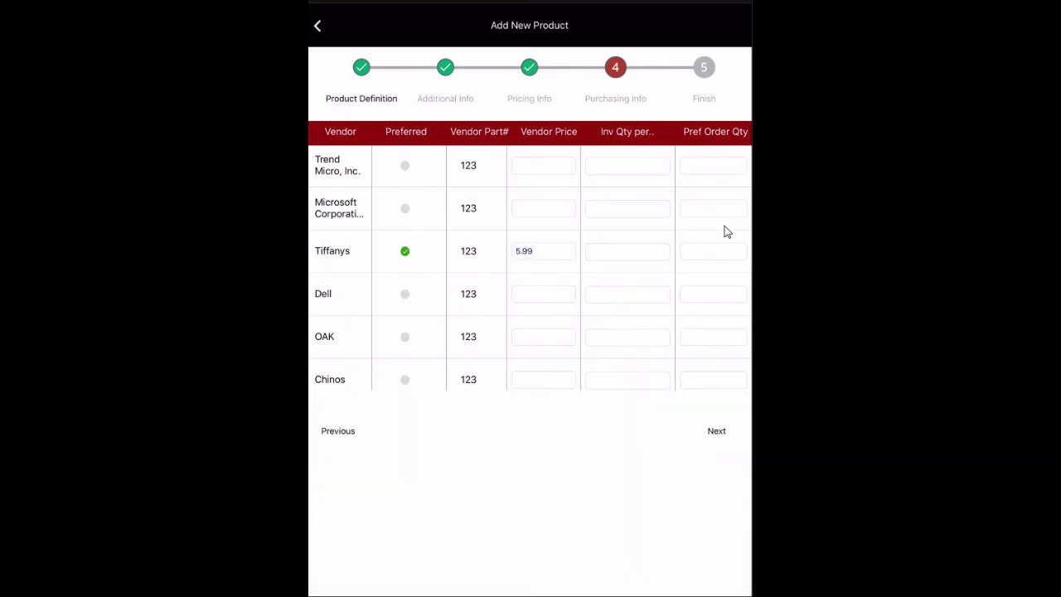
scroll(726, 233, "down", 4)
scroll(727, 232, "down", 2)
scroll(726, 232, "down", 6)
scroll(727, 232, "up", 2)
scroll(727, 232, "up", 10)
scroll(726, 231, "down", 3)
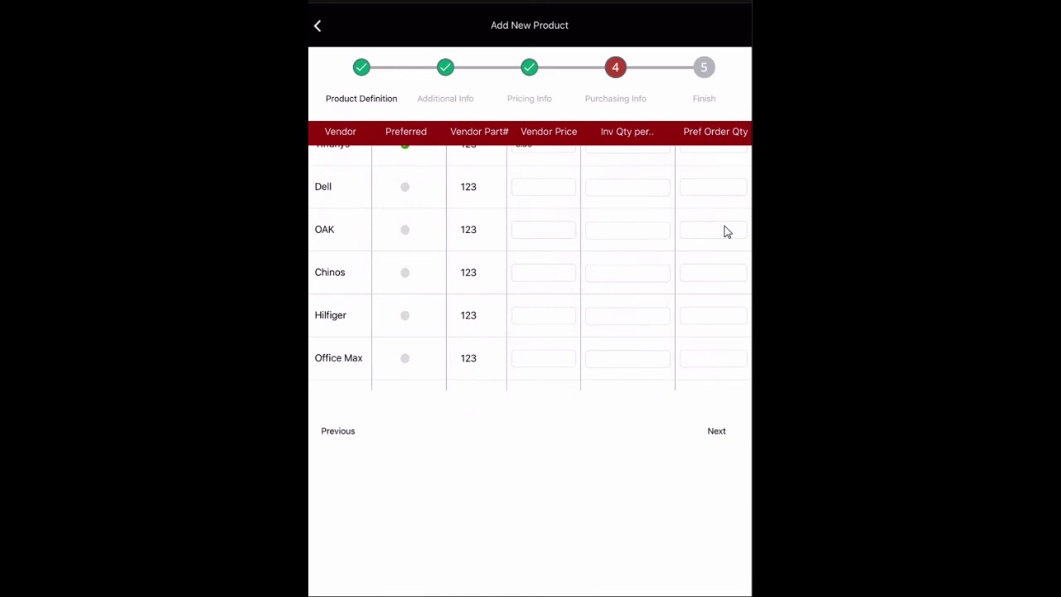
scroll(727, 231, "up", 3)
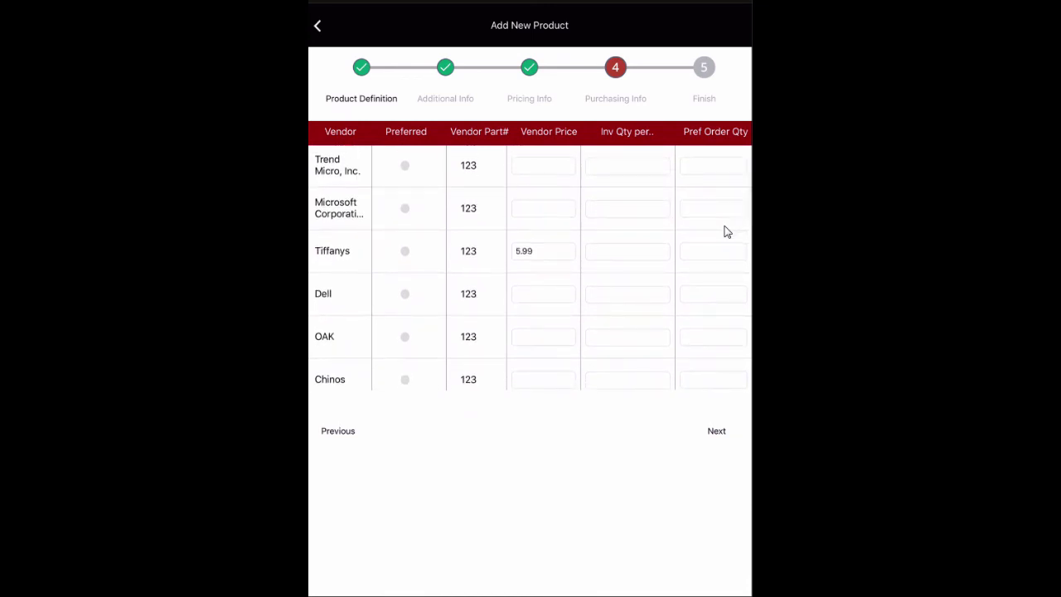
Finish creating the new product and sync order and inventory updates to the back office.
left_click(716, 430)
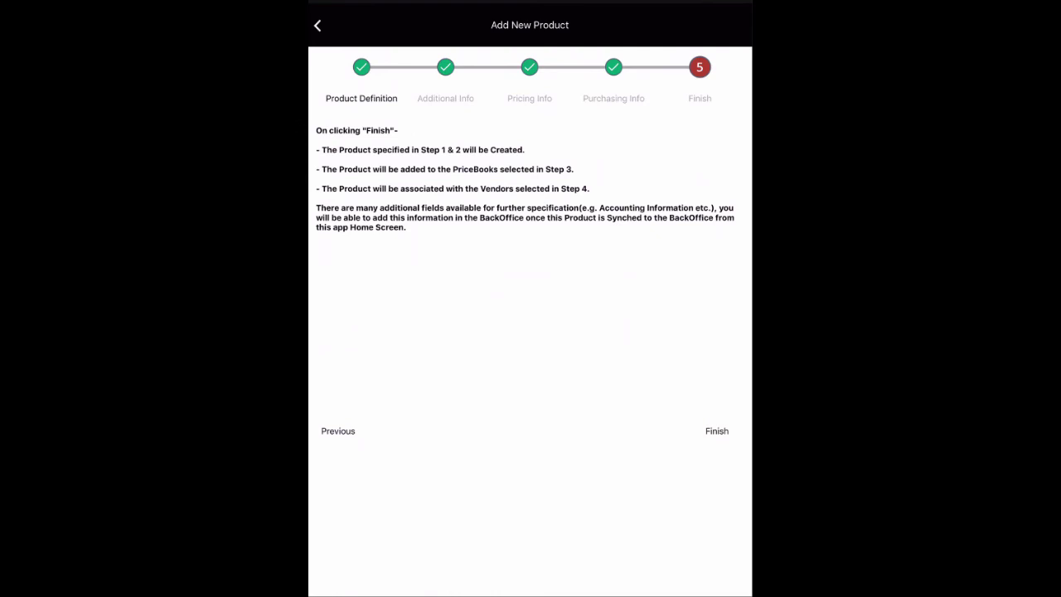
left_click(716, 430)
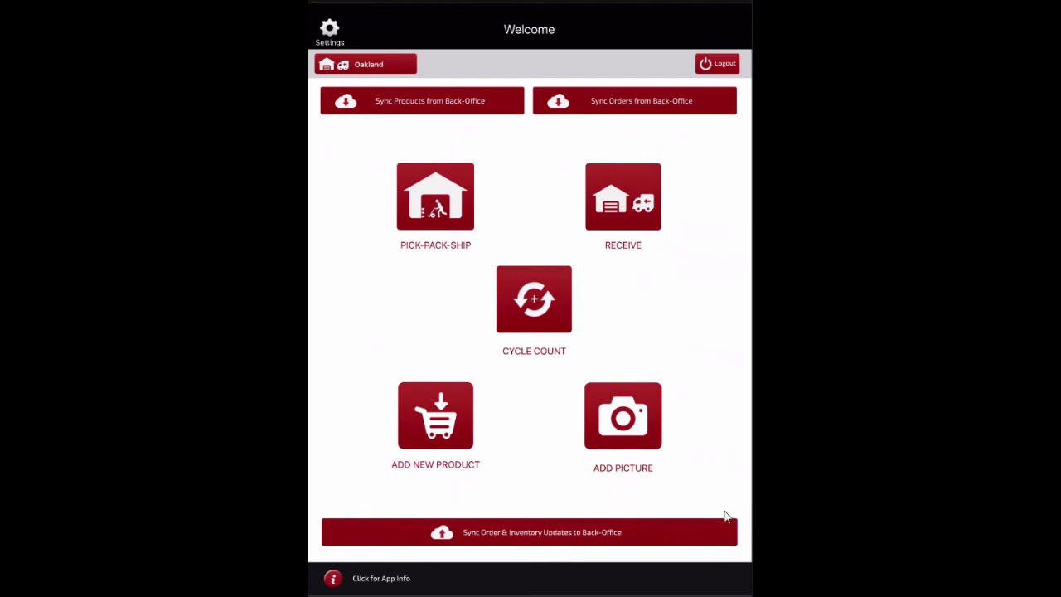
left_click(627, 481)
left_click(665, 539)
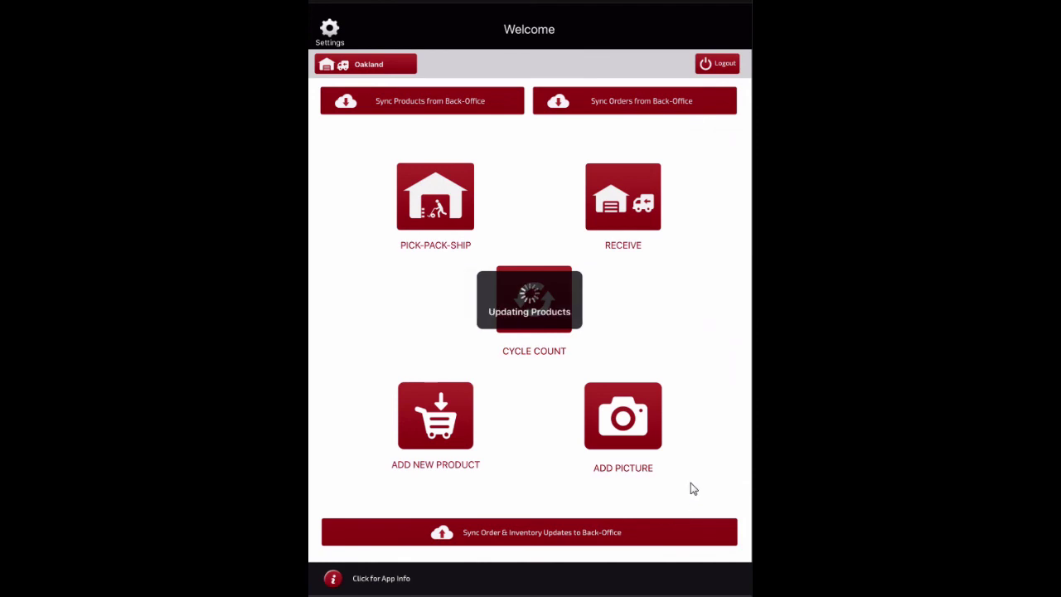